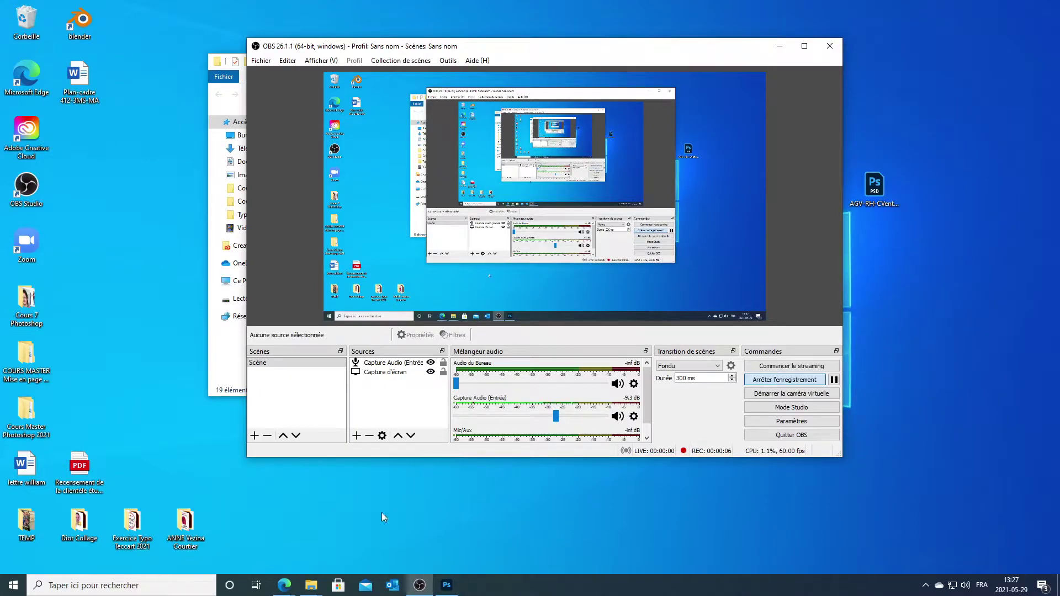
Step: Switch from OBS Studio to Photoshop, which shows the four-person studio photo
click(447, 585)
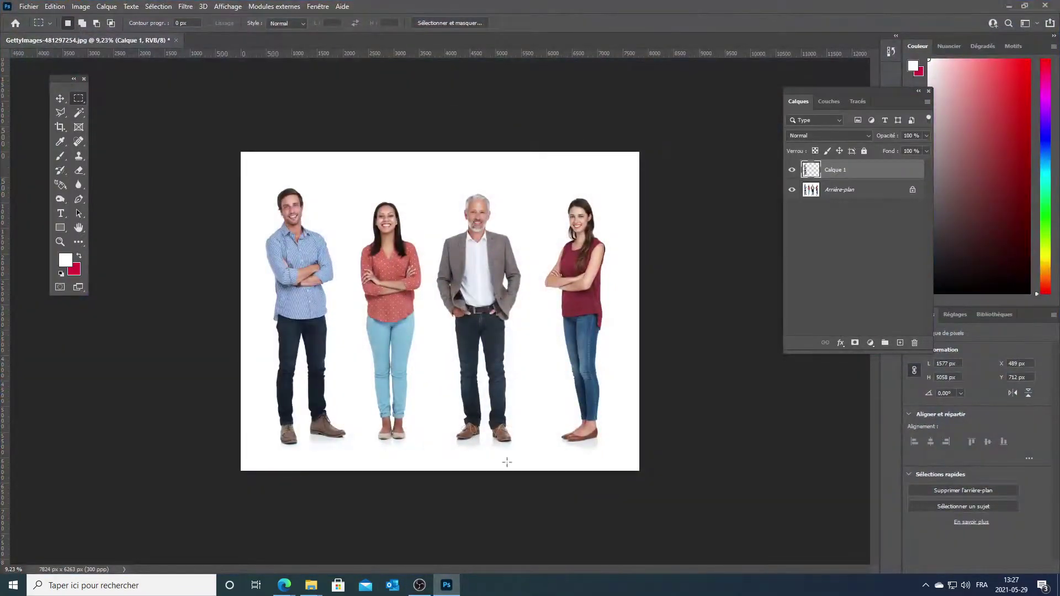
click(179, 41)
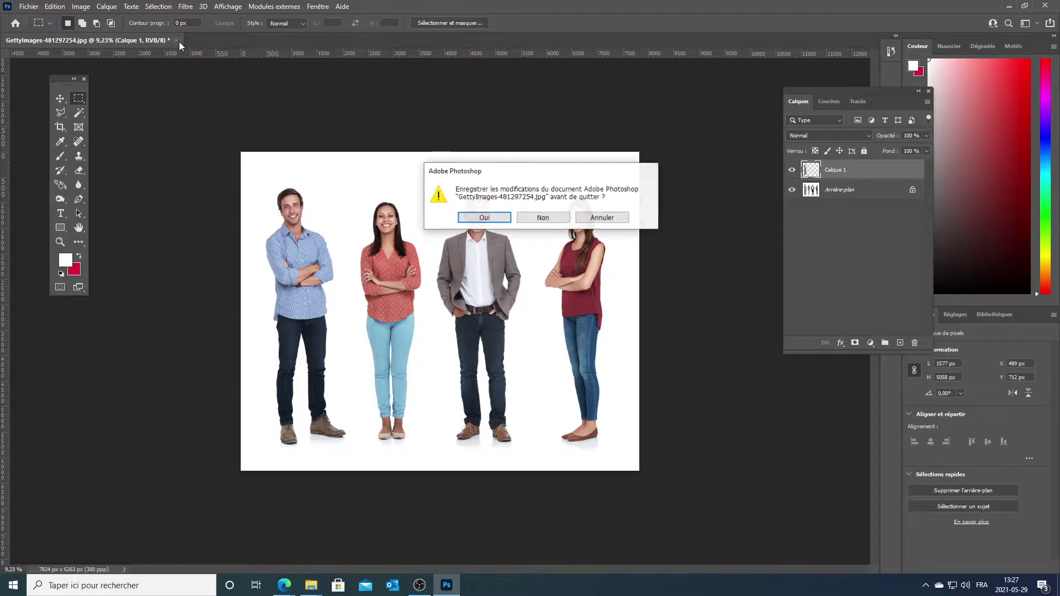
click(542, 218)
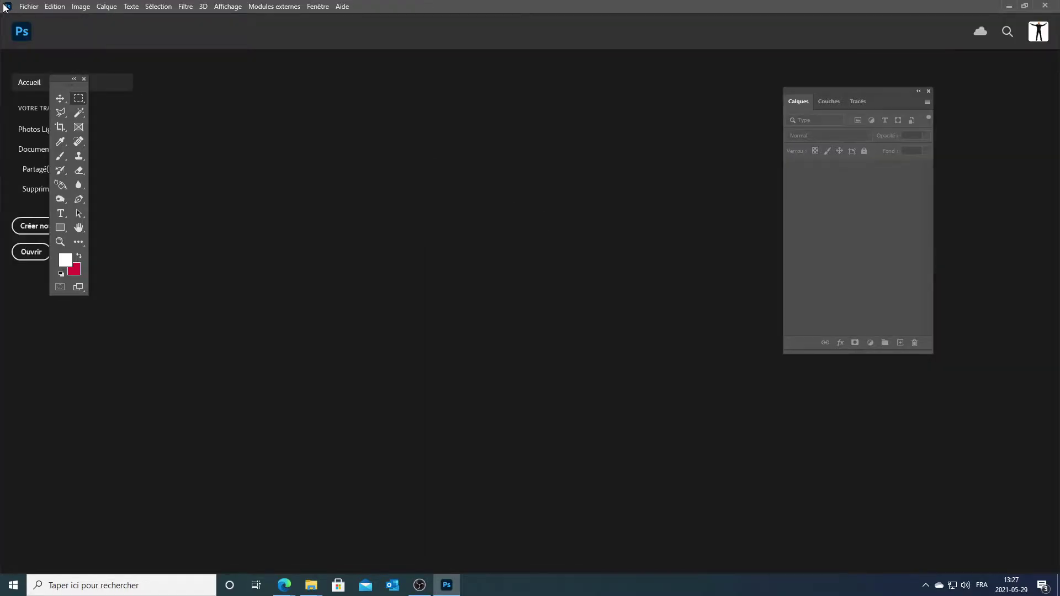
click(28, 6)
click(33, 28)
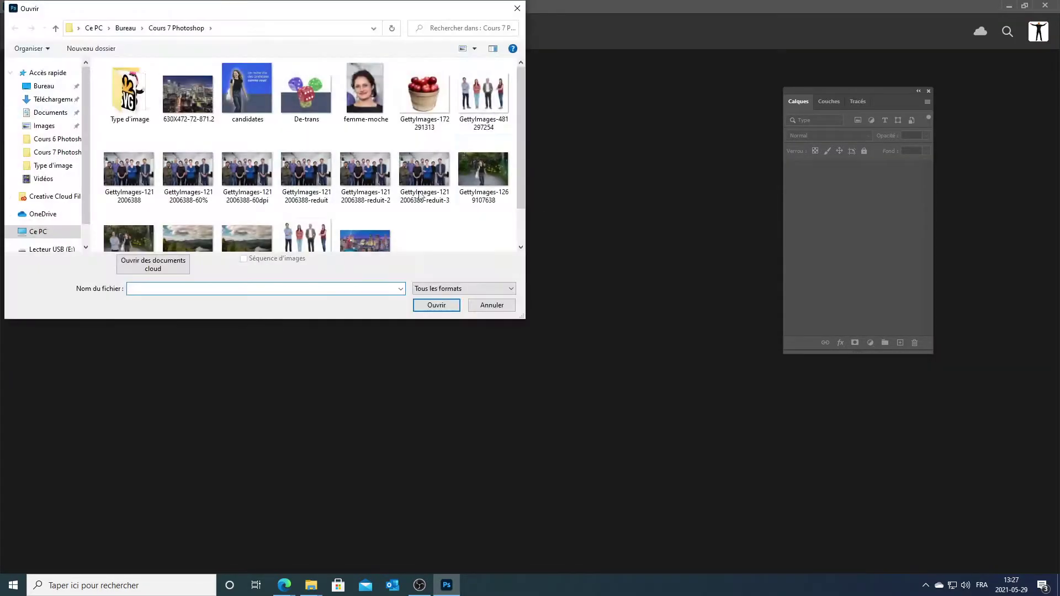
click(494, 171)
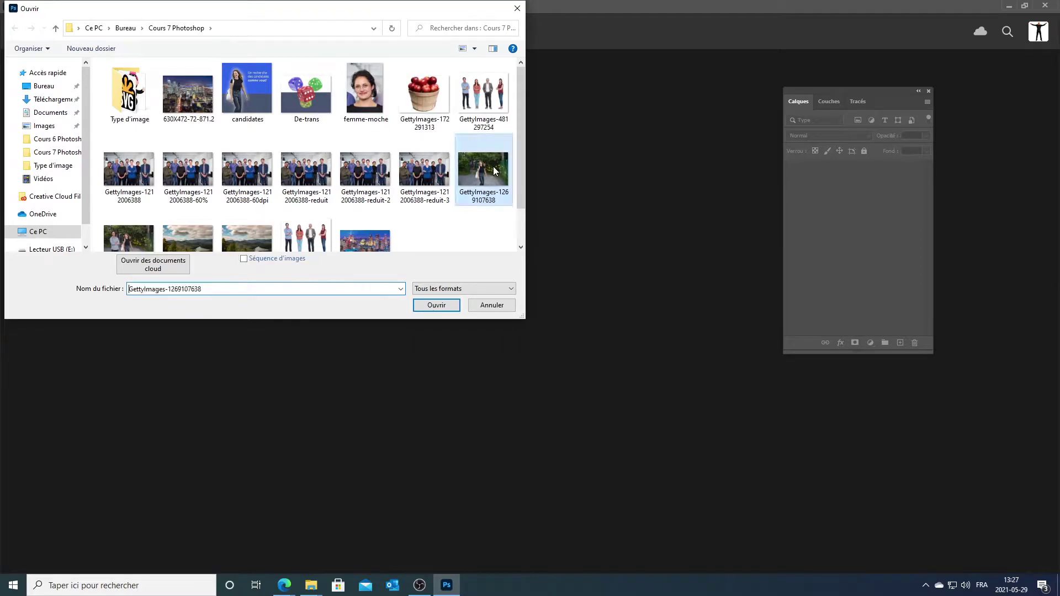
click(437, 305)
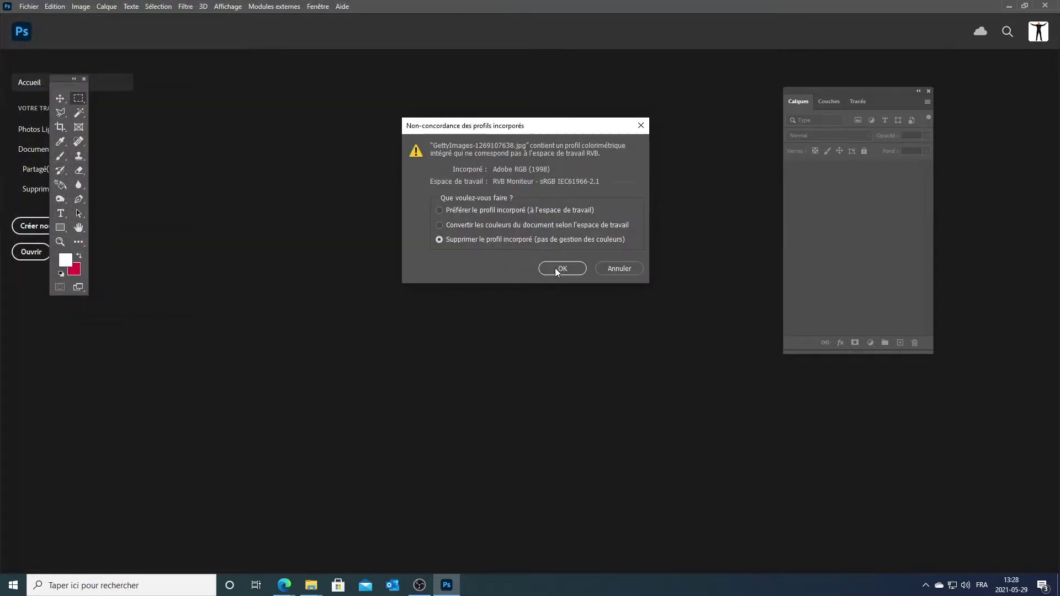
click(555, 267)
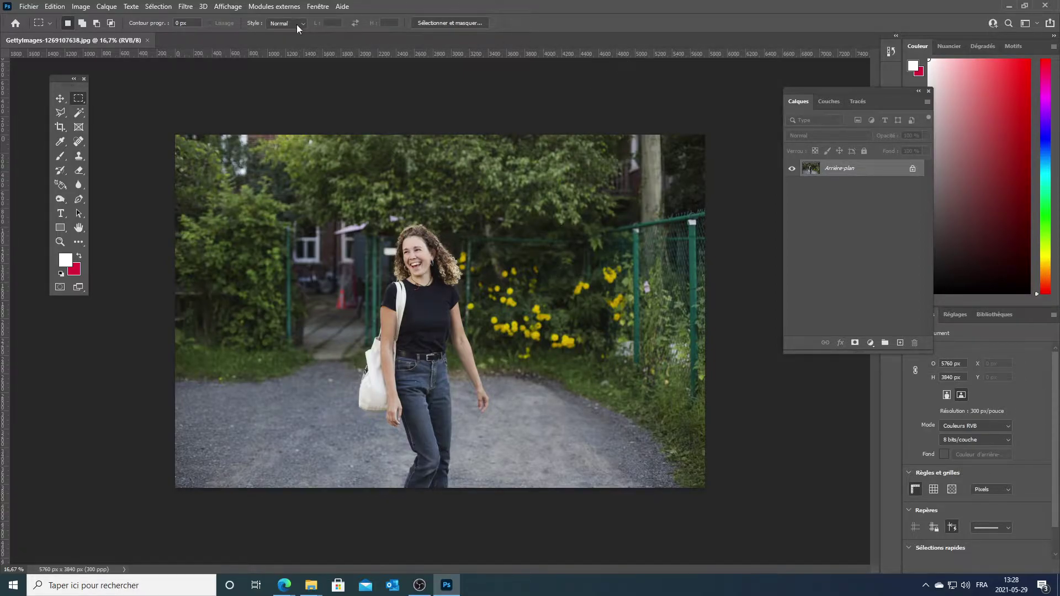
Step: Apply Sélection > Sujet to automatically select the laughing woman
click(159, 7)
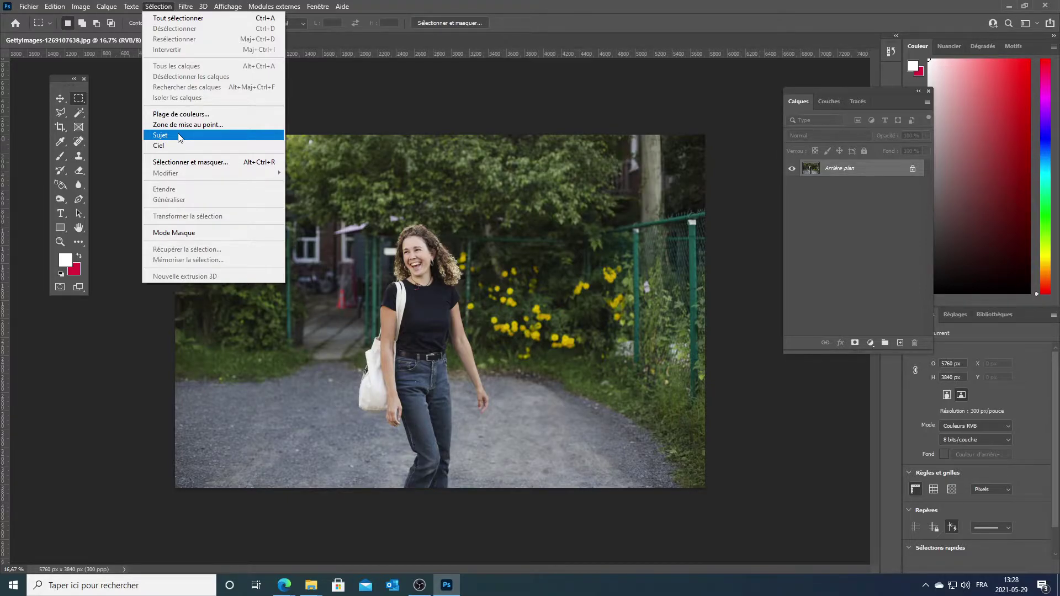
click(179, 136)
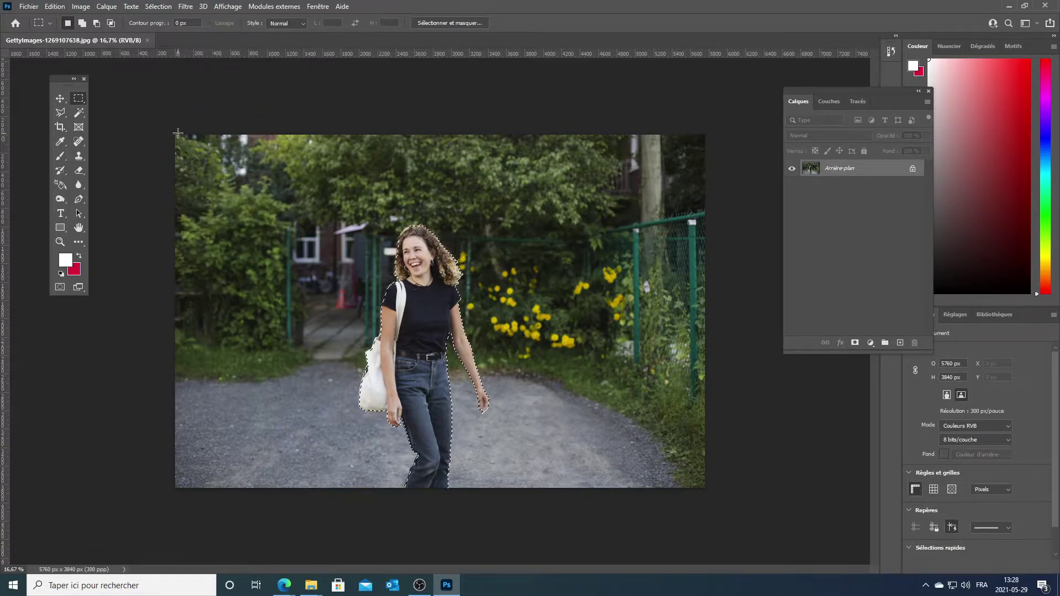
scroll(436, 414, up, 2)
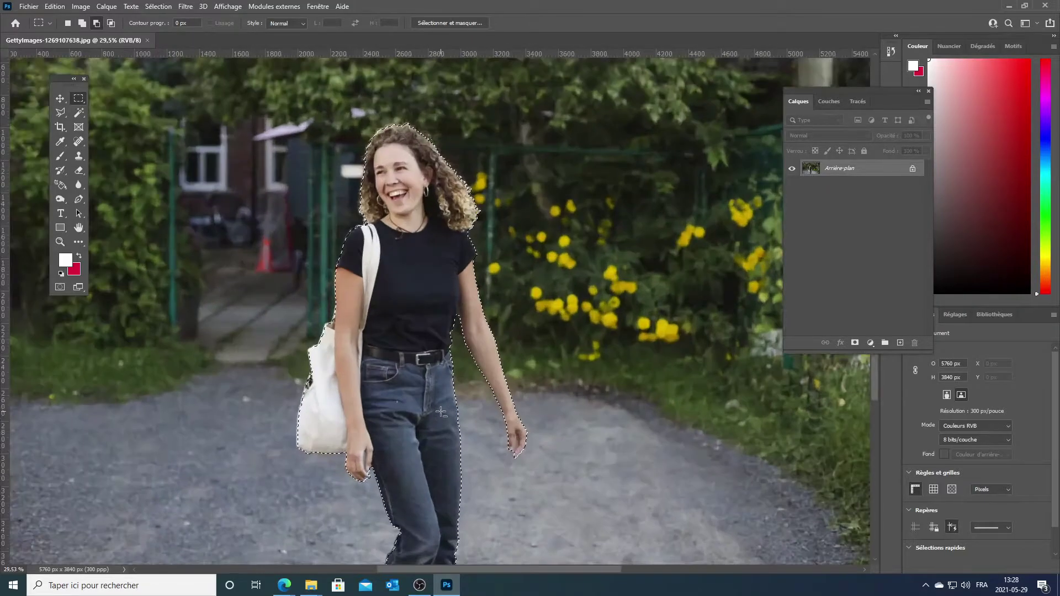
scroll(439, 413, up, 2)
scroll(441, 412, up, 1)
scroll(438, 411, down, 2)
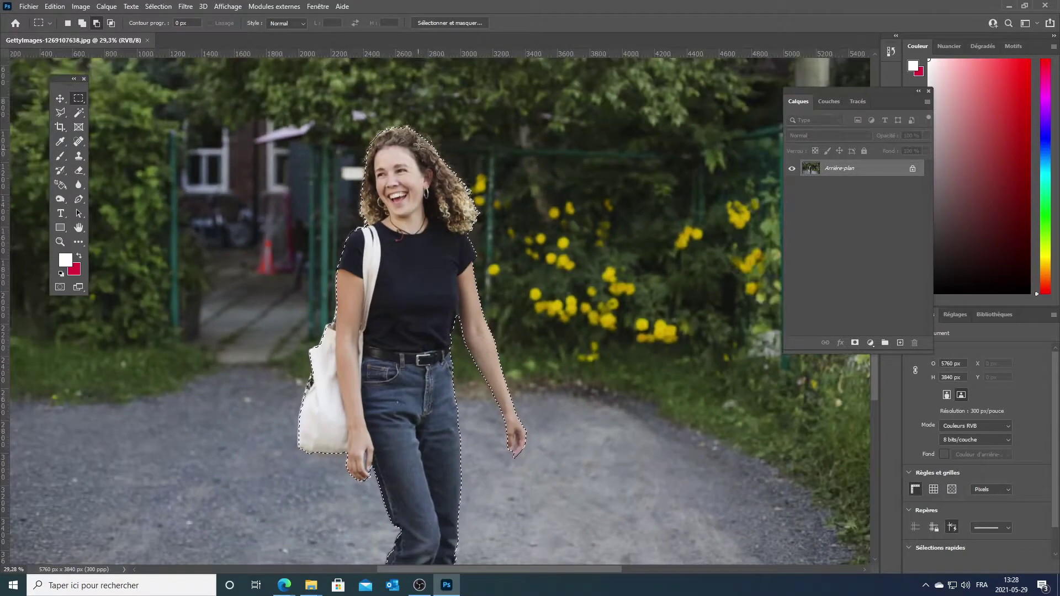
scroll(445, 469, down, 2)
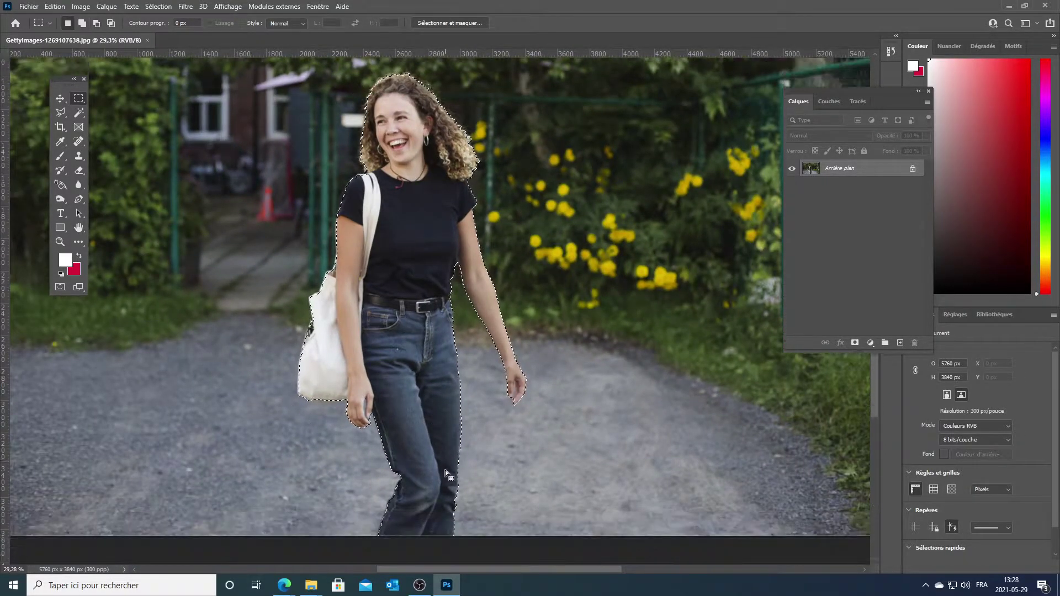
scroll(447, 466, down, 1)
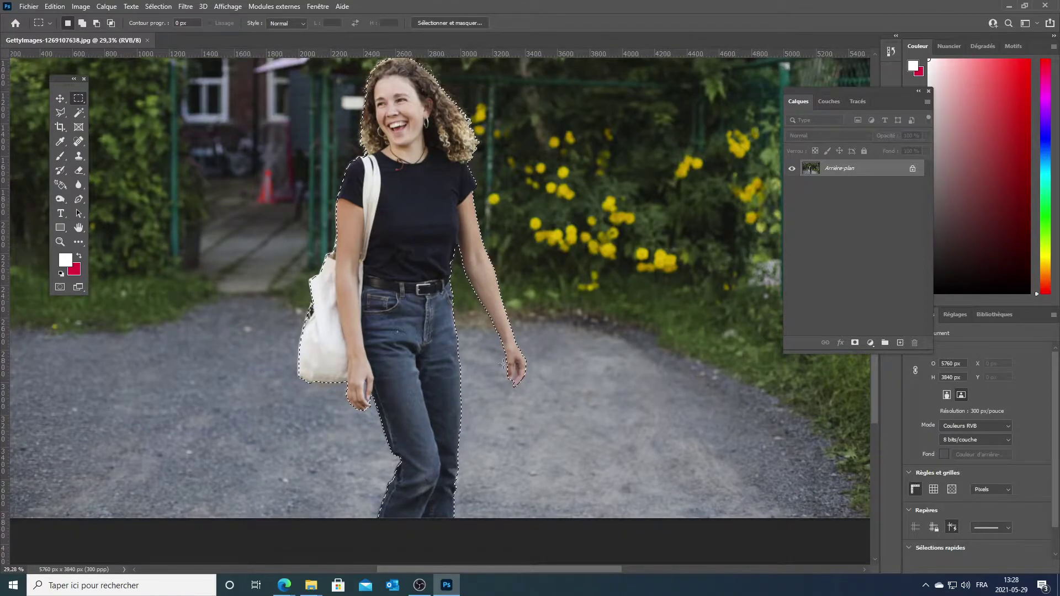
scroll(509, 381, up, 1)
scroll(509, 381, up, 8)
scroll(502, 392, up, 10)
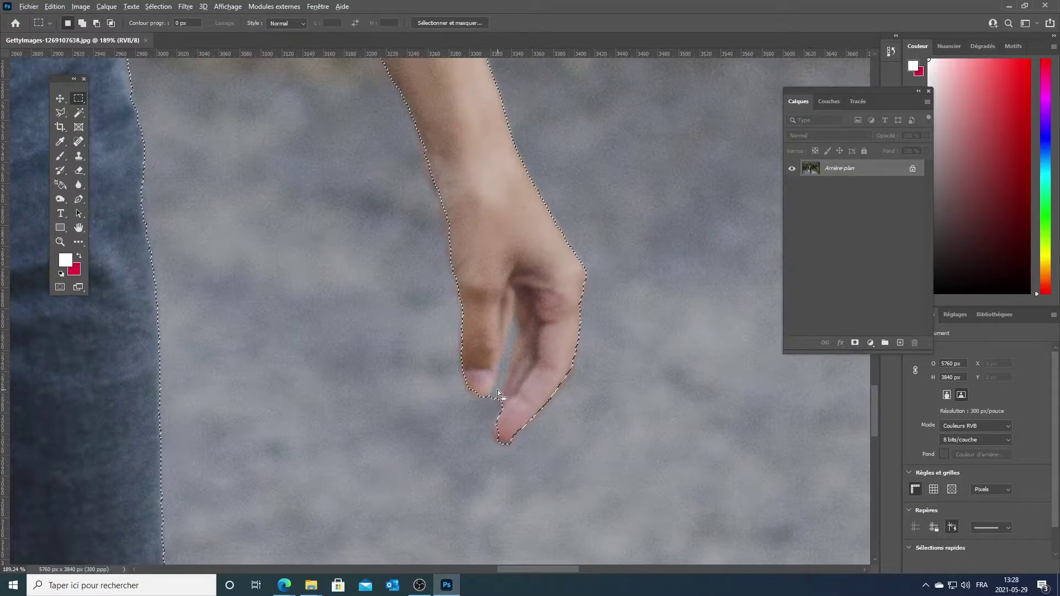
scroll(498, 396, down, 6)
scroll(480, 390, down, 3)
scroll(387, 388, down, 2)
scroll(388, 388, down, 2)
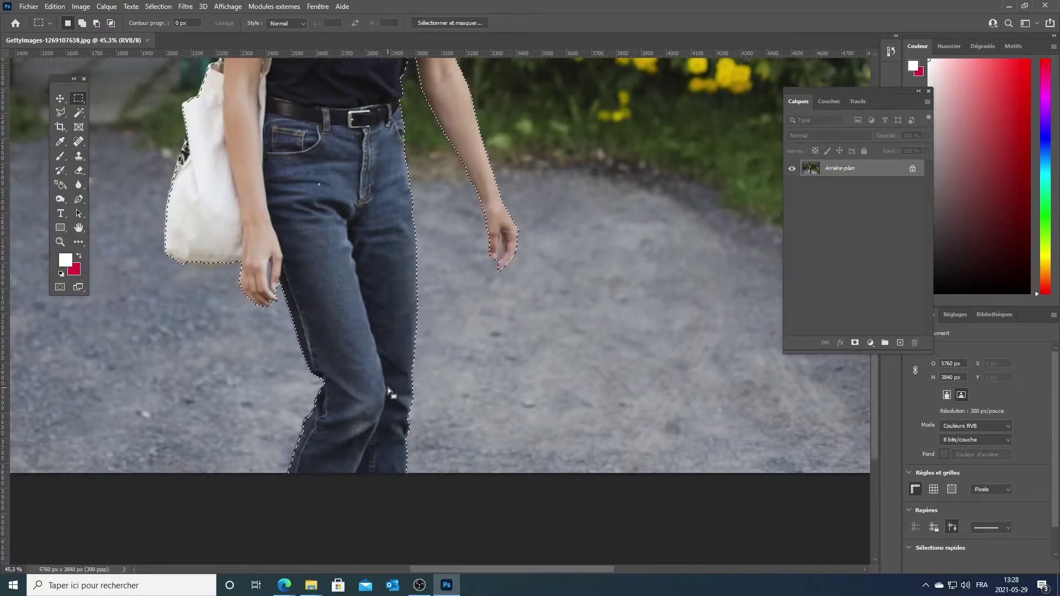
Step: Switch to the Lasso tool, zoom in, and set it to subtract from the selection
click(61, 112)
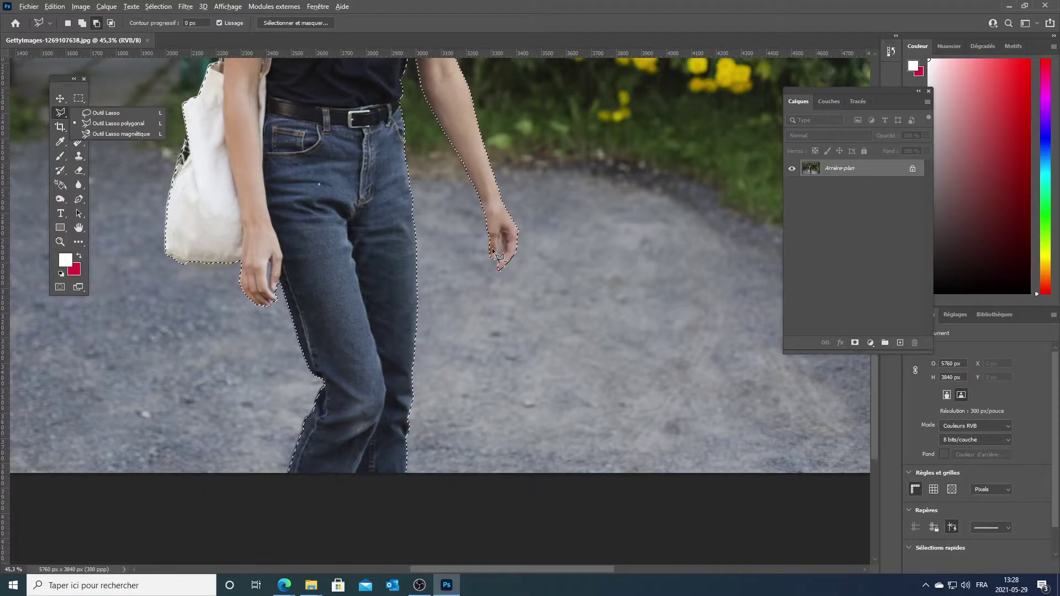
scroll(492, 244, up, 2)
scroll(492, 244, up, 2)
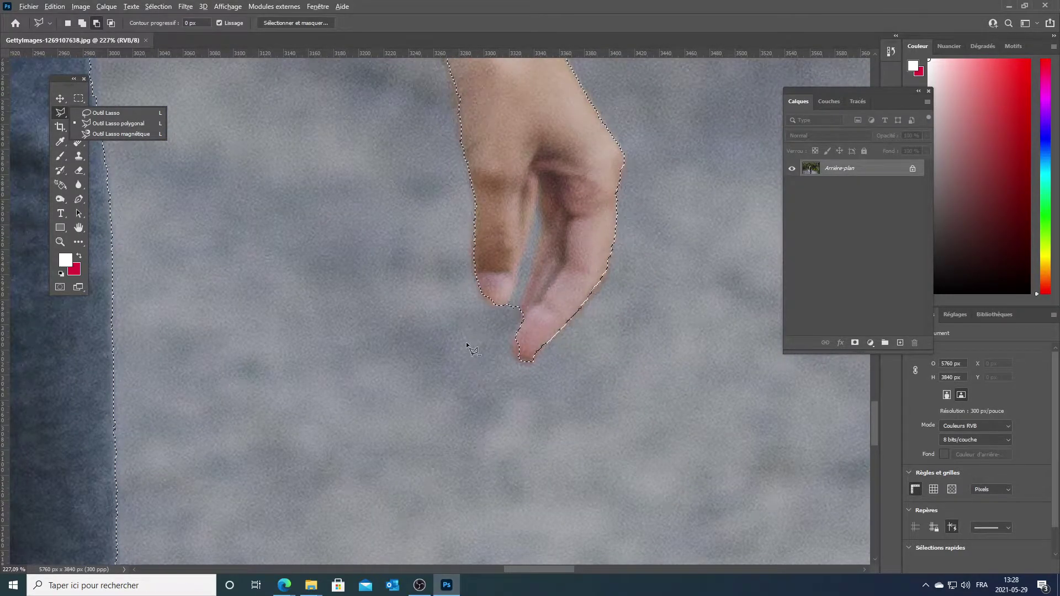
key(alt)
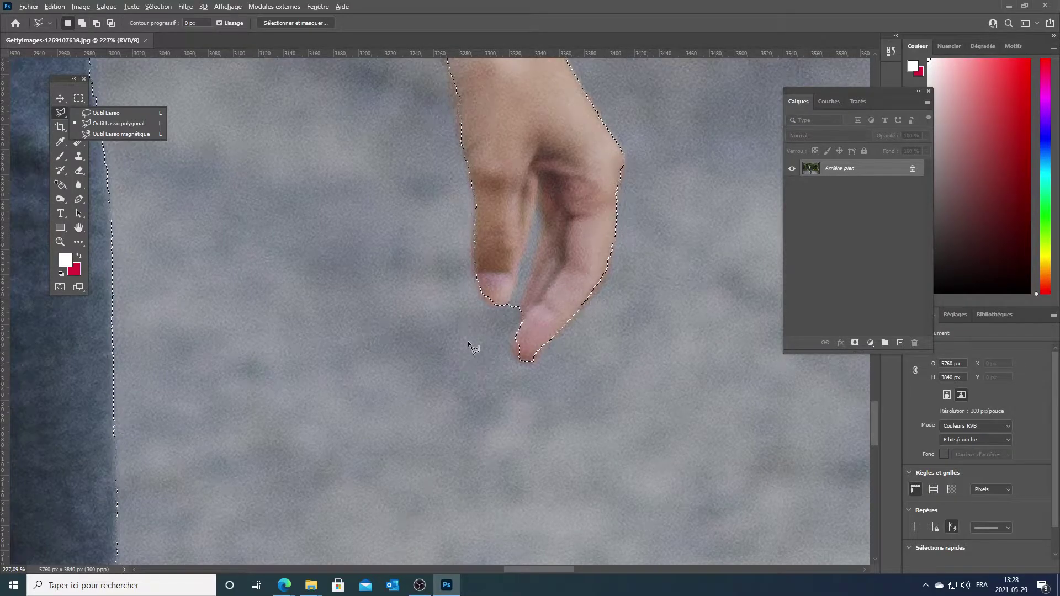
key(shift)
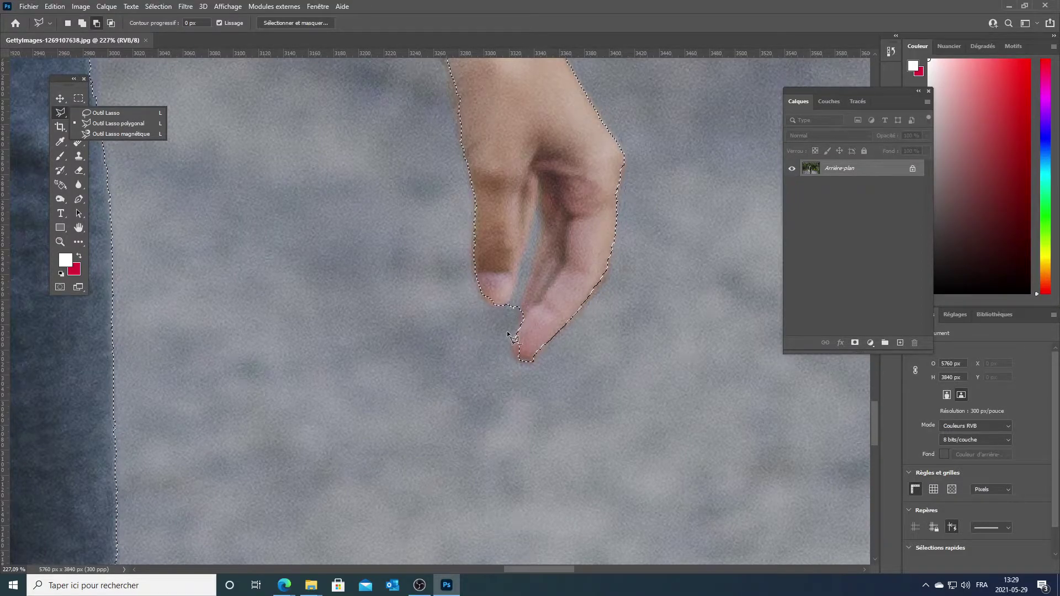
key(alt)
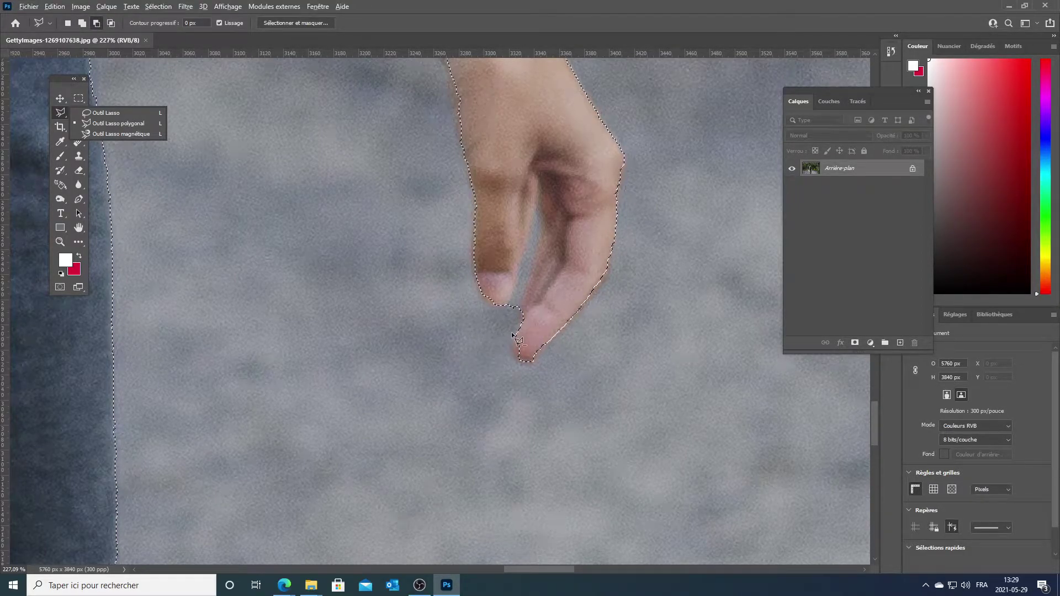
alt+click(500, 331)
Step: Trace around the background gap between the right-hand fingers to cut it from the selection
click(519, 310)
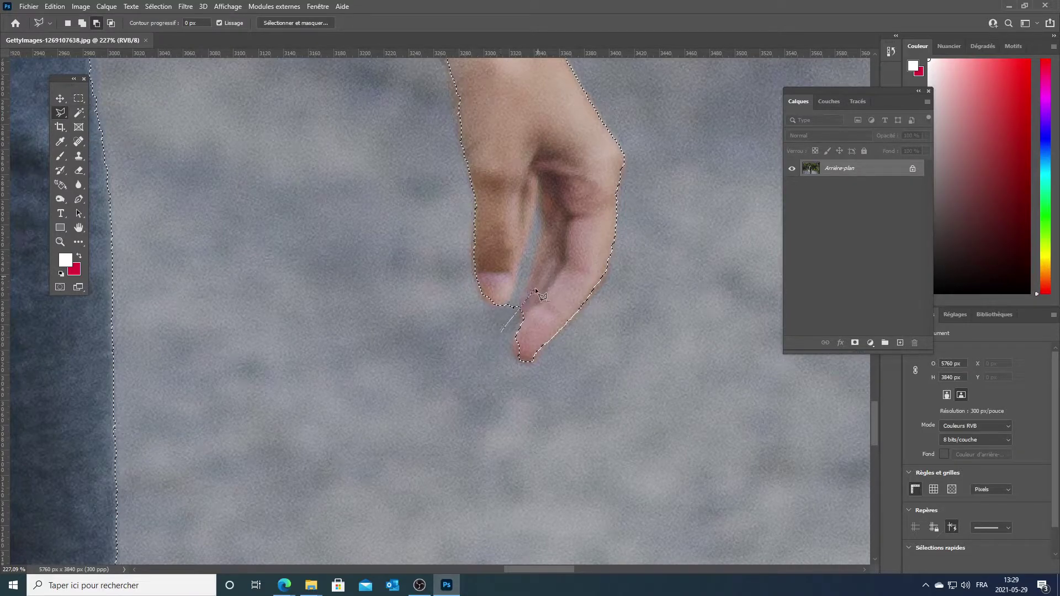
mouse_move(531, 283)
mouse_down()
mouse_move(541, 213)
mouse_move(518, 270)
mouse_up()
drag(515, 282, 501, 333)
scroll(502, 333, down, 1)
scroll(501, 332, up, 2)
scroll(501, 333, down, 2)
scroll(501, 333, down, 1)
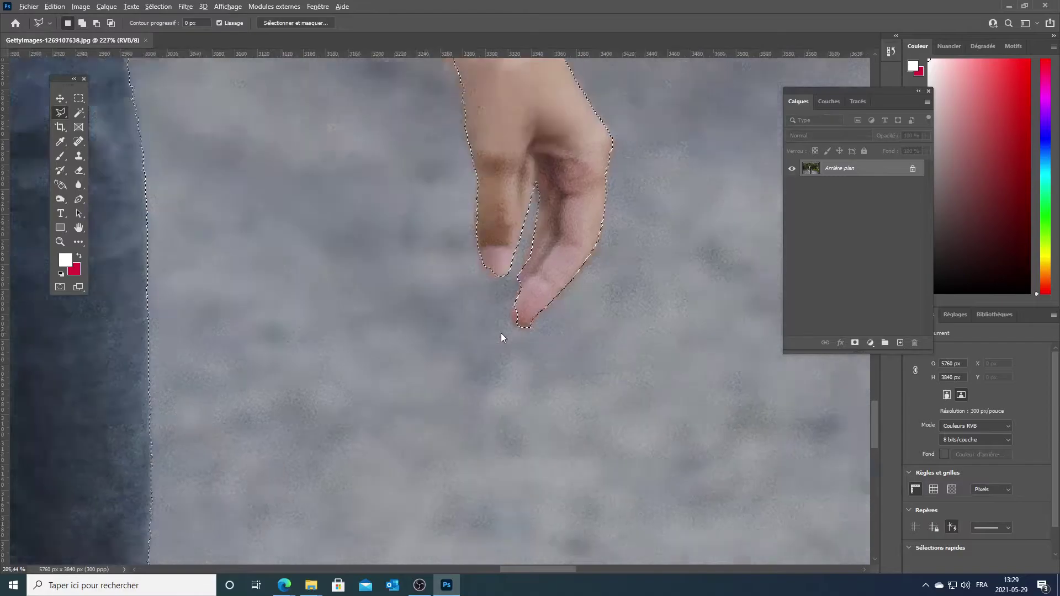
scroll(501, 333, down, 2)
Step: Subtract the background gap beside the other hand's fingertip from the selection
drag(177, 363, 393, 82)
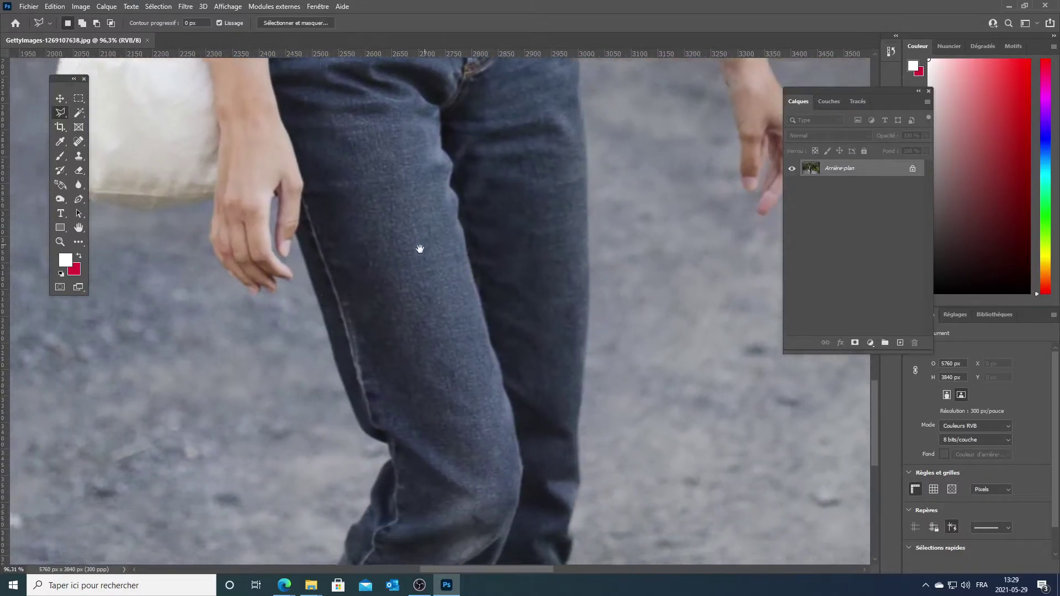
scroll(393, 82, up, 2)
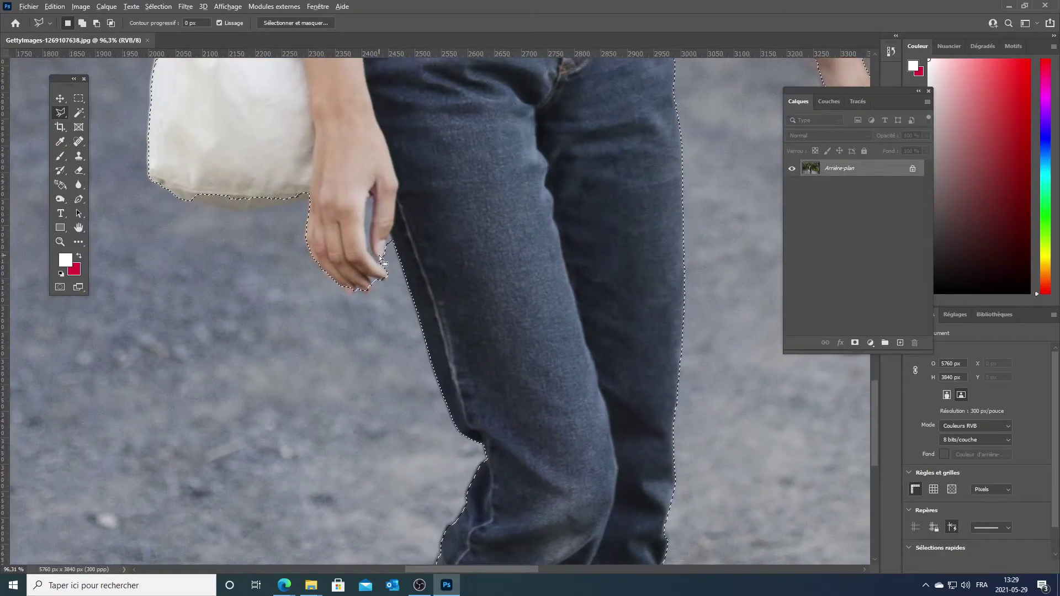
scroll(379, 256, up, 3)
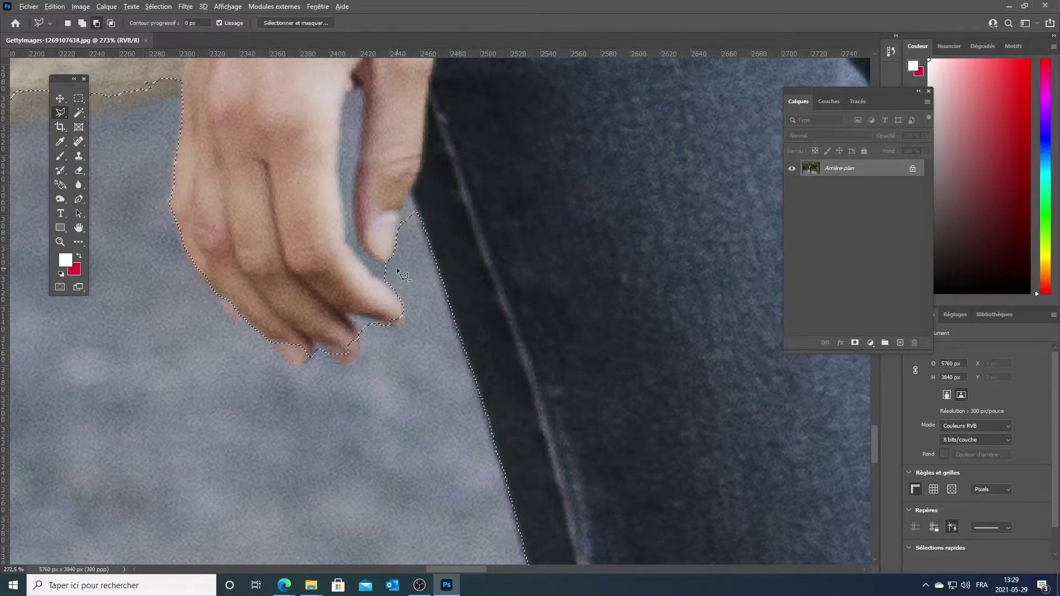
key(alt)
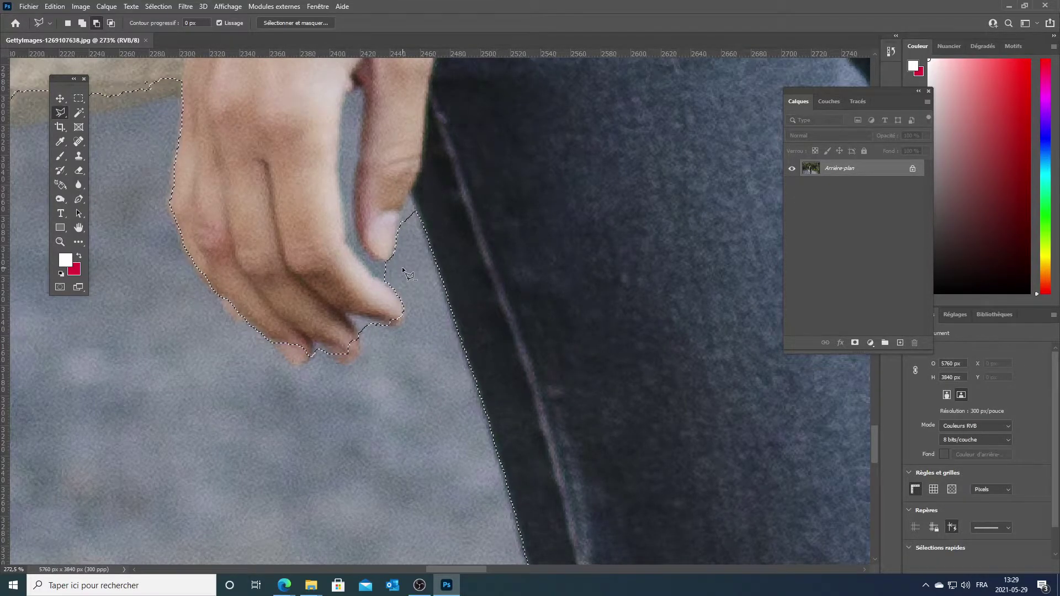
click(402, 266)
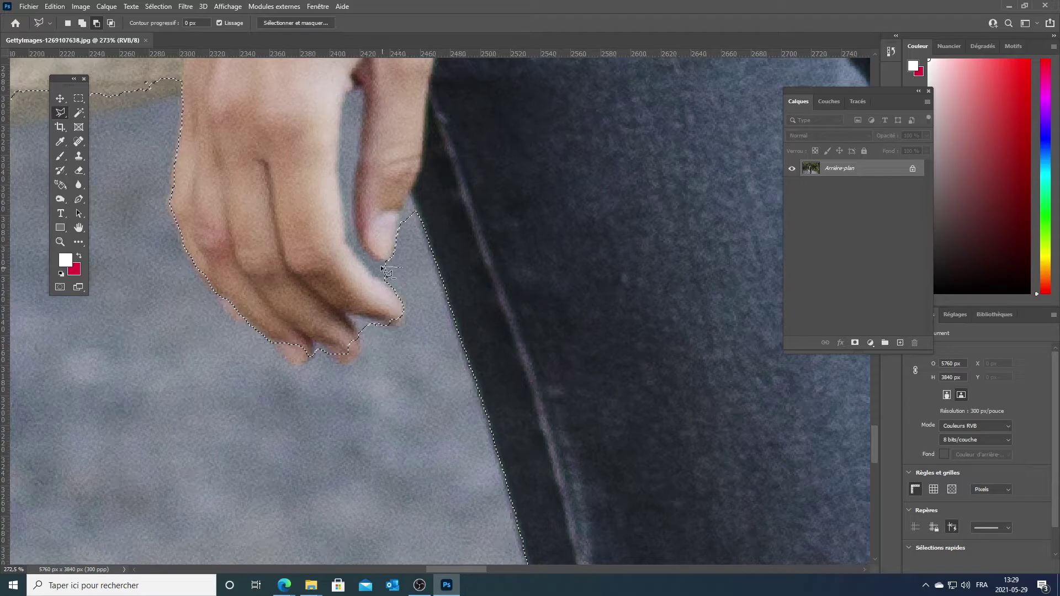
click(357, 241)
click(349, 194)
click(360, 88)
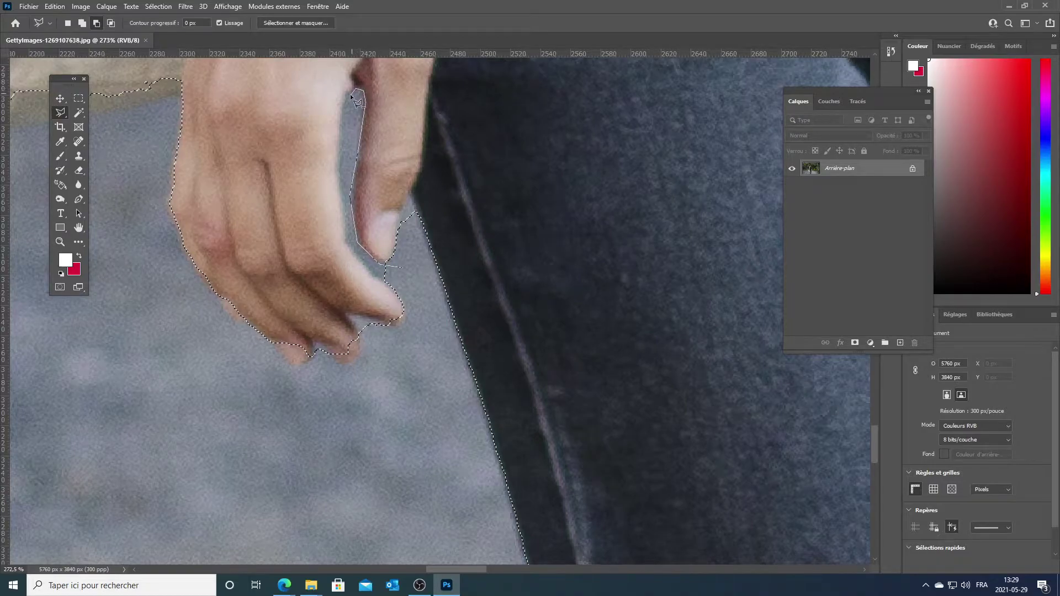
click(336, 147)
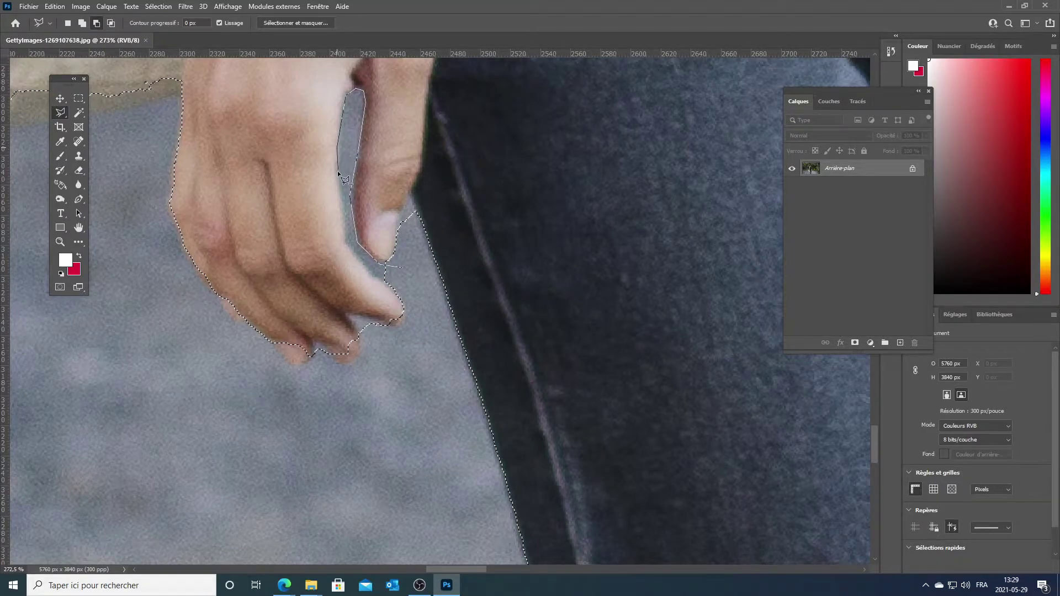
click(345, 240)
click(385, 262)
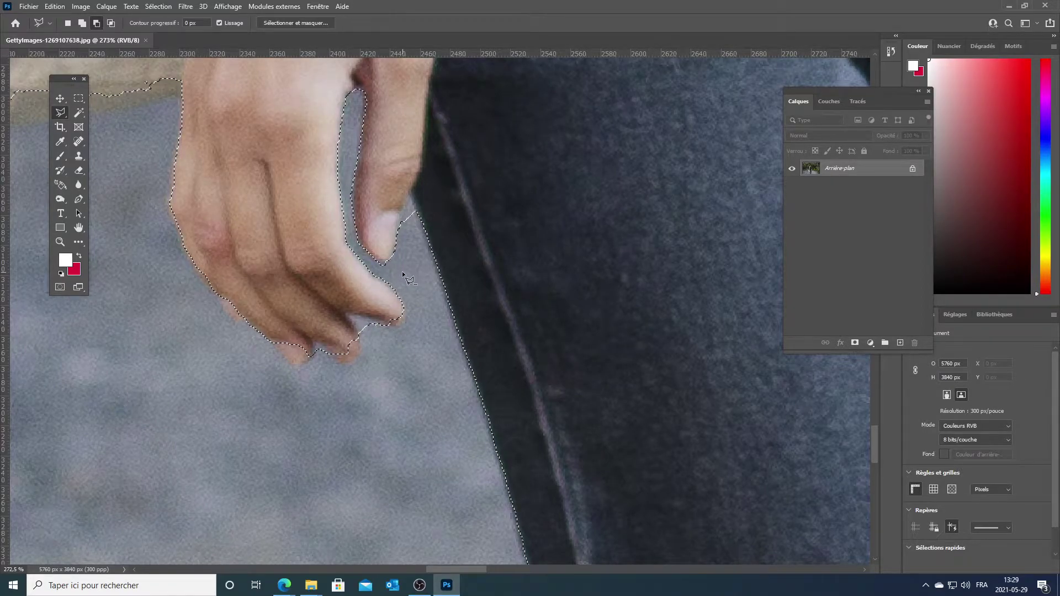
Step: Subtract the background gaps beside the thumb and below the fingers
click(417, 221)
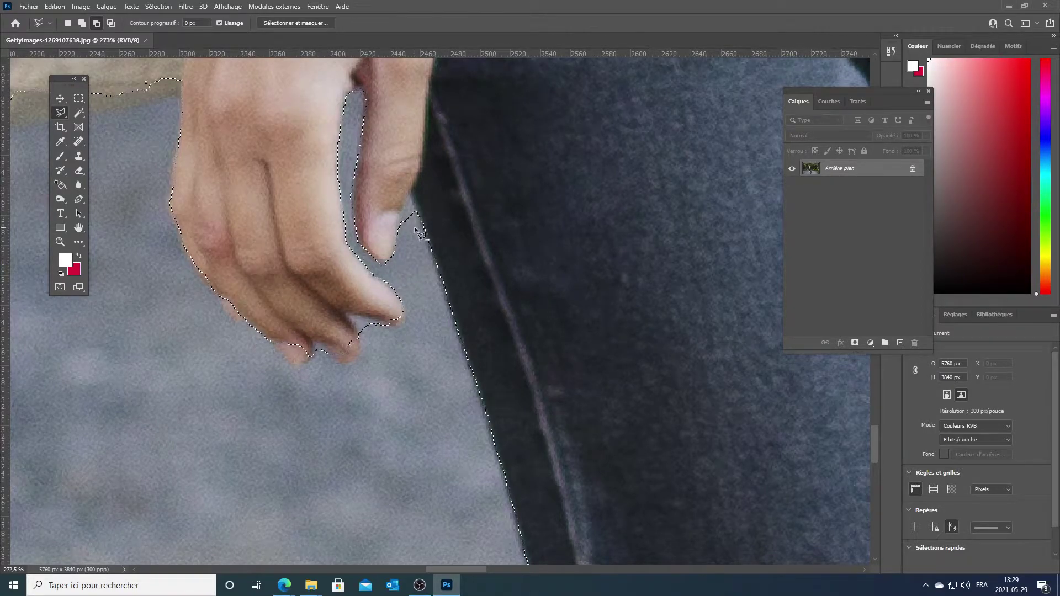
click(410, 194)
click(399, 226)
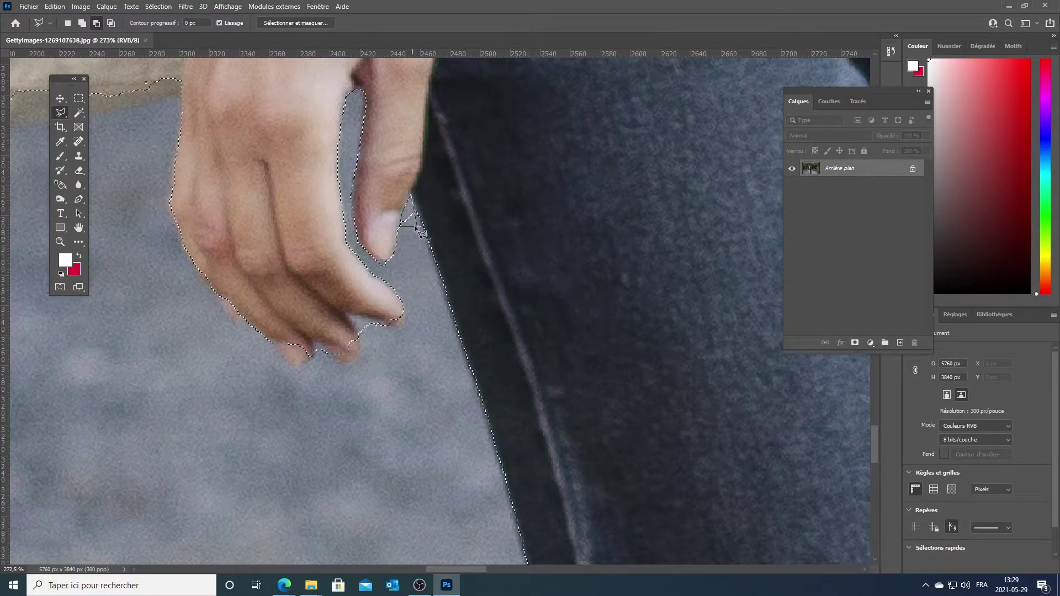
double_click(417, 227)
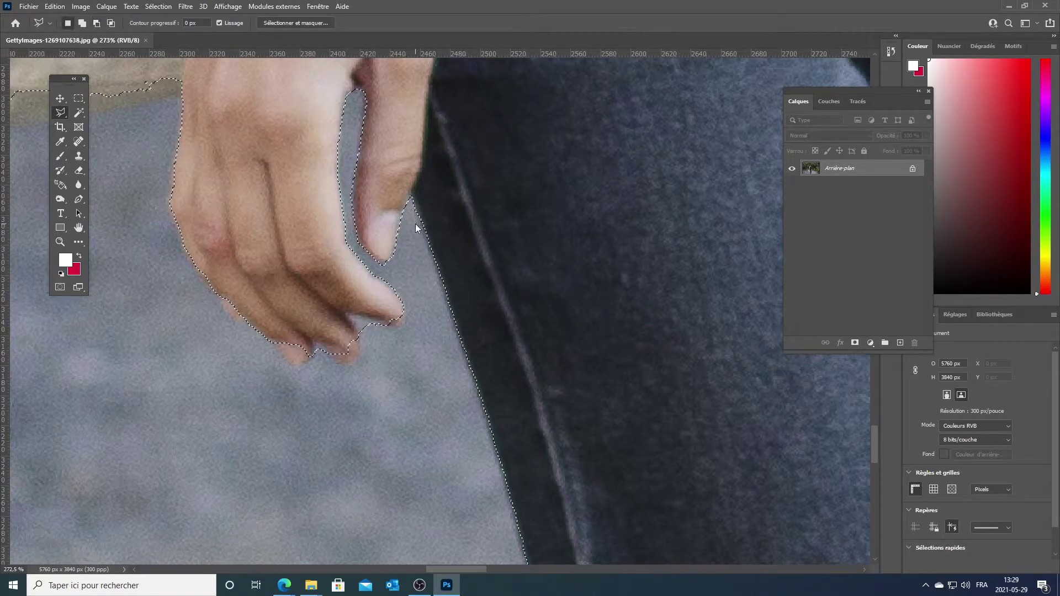
click(385, 328)
click(349, 315)
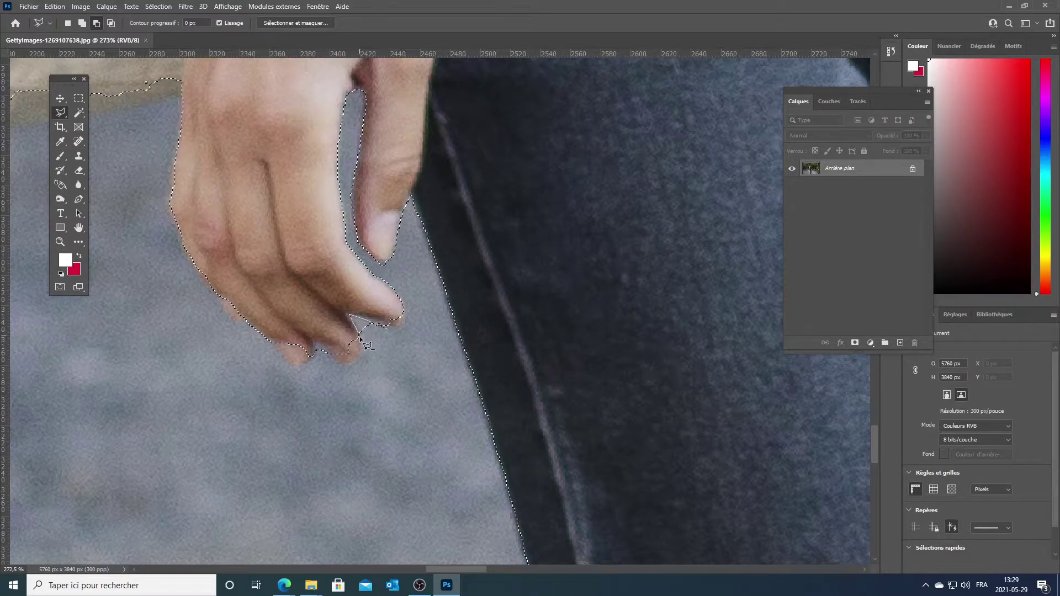
click(381, 367)
click(386, 328)
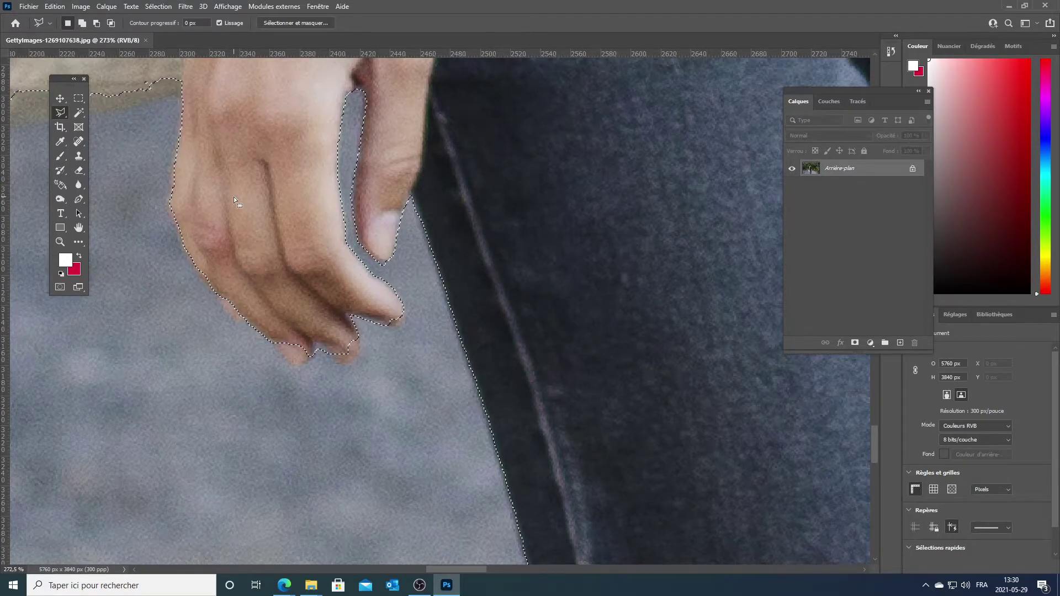
Step: Add the first missing fingertip back into the selection
key(shift)
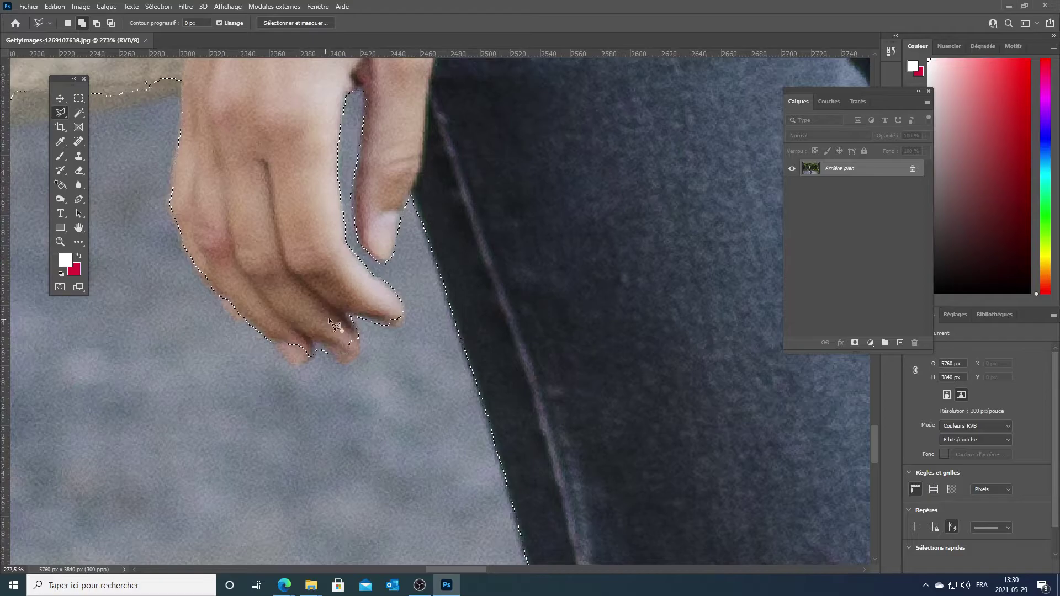
click(332, 317)
click(359, 335)
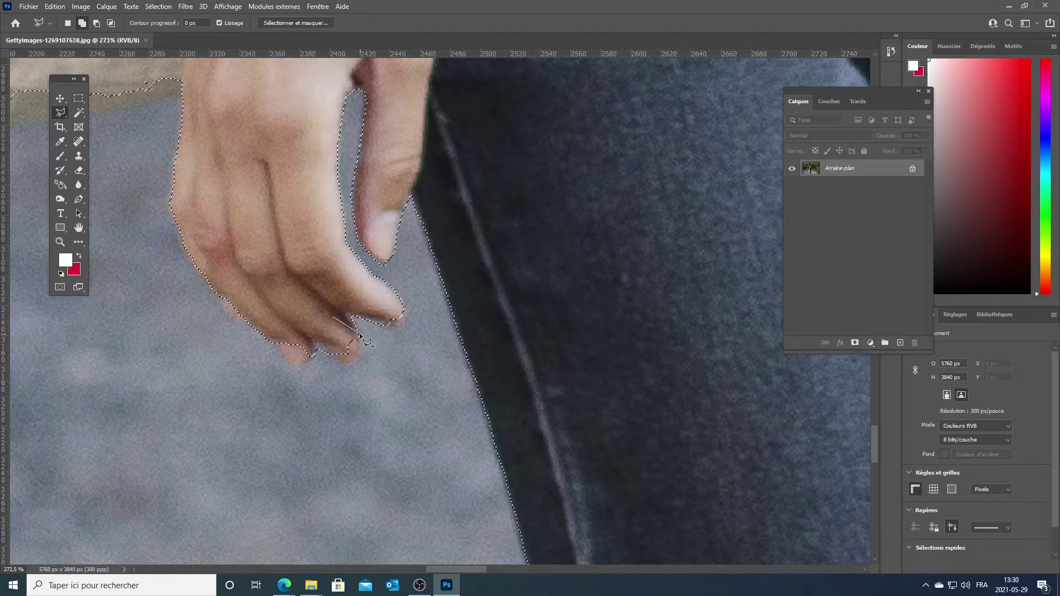
click(359, 362)
click(335, 363)
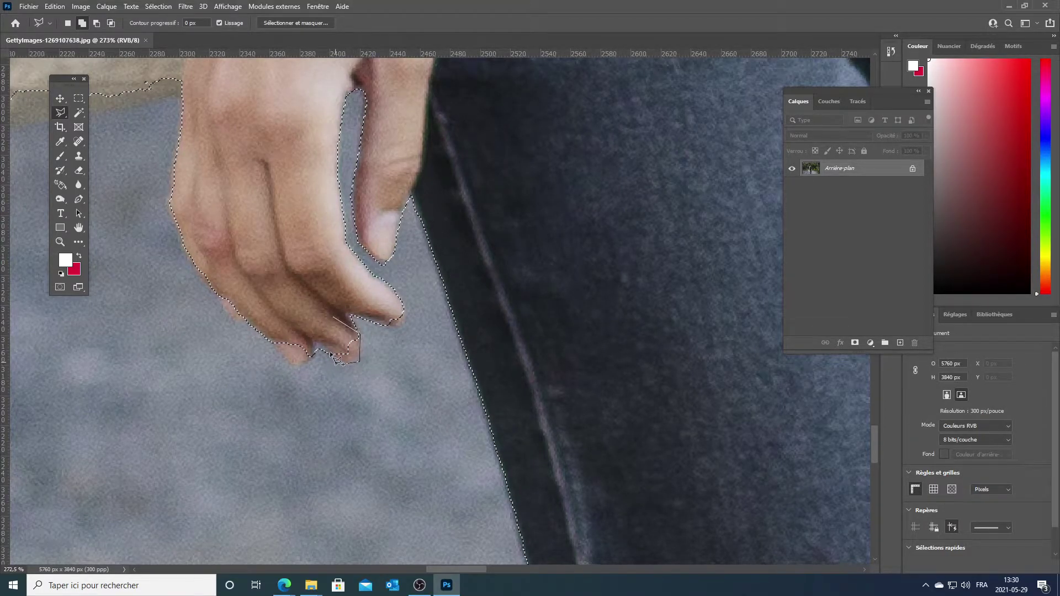
click(314, 330)
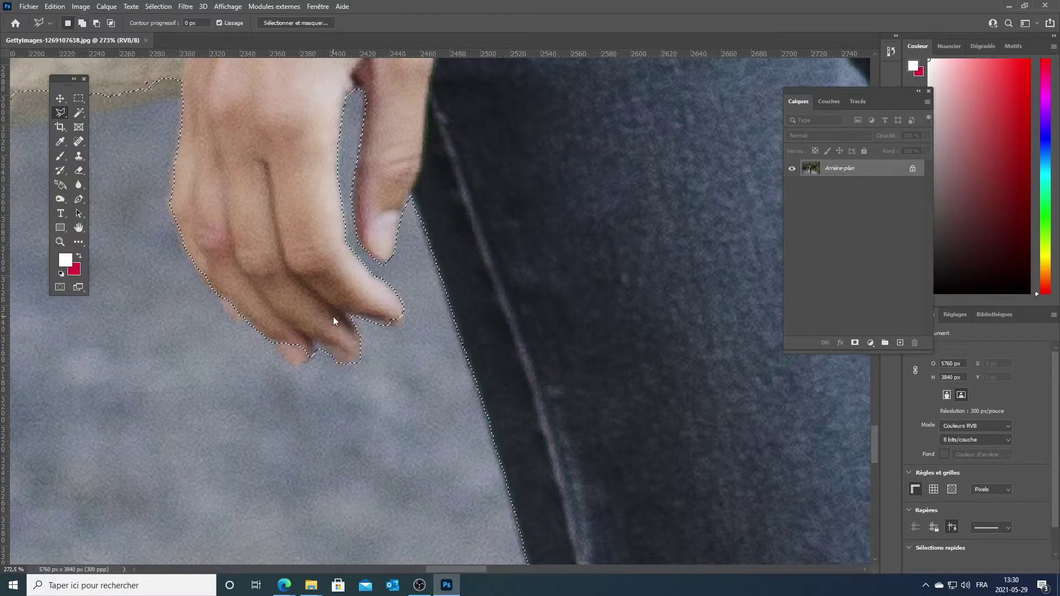
click(332, 316)
Step: Add the remaining two missing fingertips to the selection
click(310, 331)
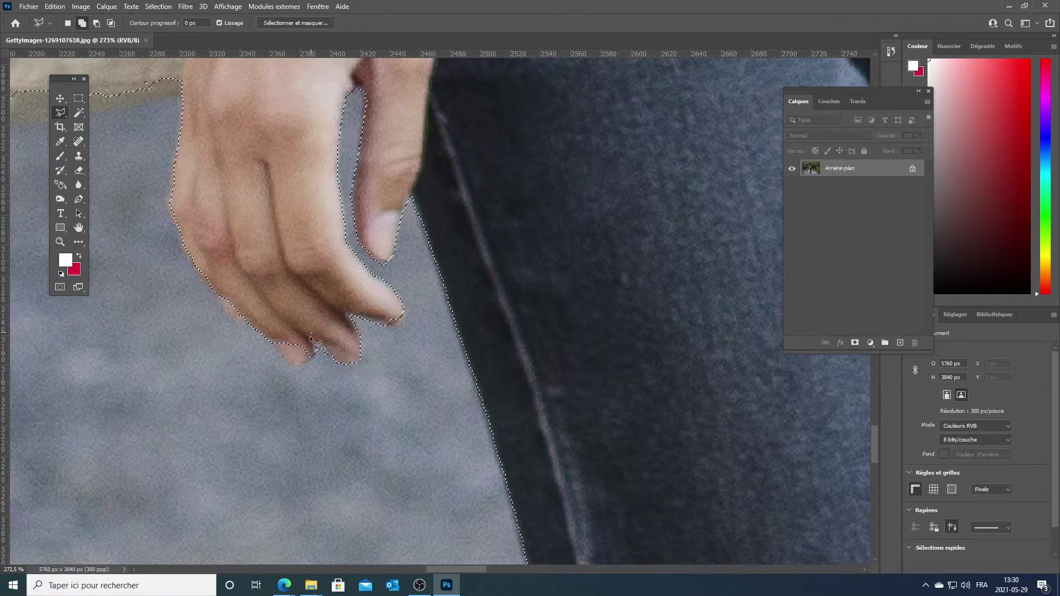
click(308, 356)
click(288, 364)
click(274, 343)
click(314, 333)
drag(244, 253, 351, 317)
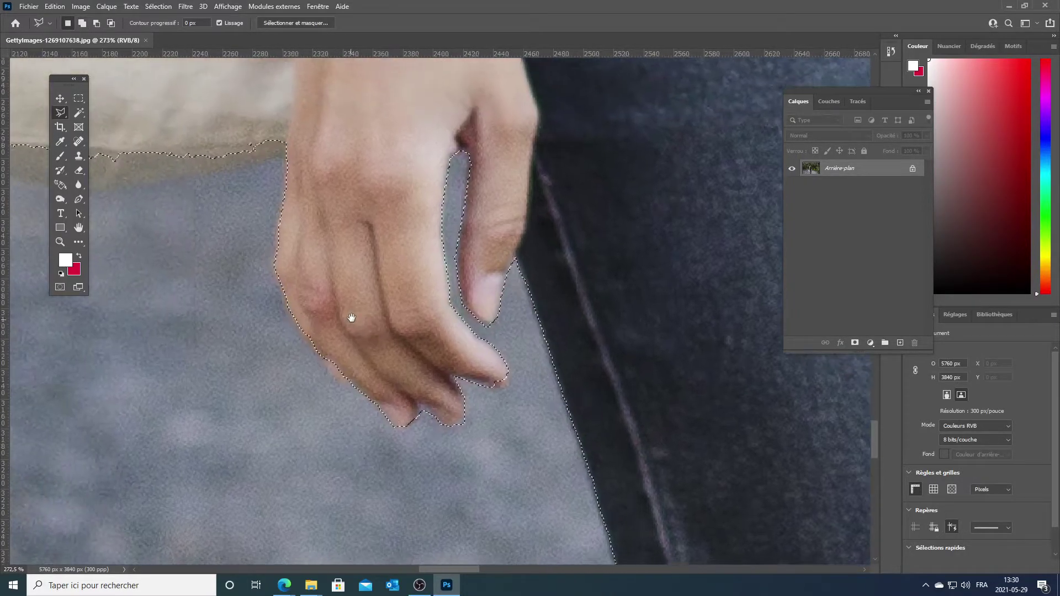
click(365, 378)
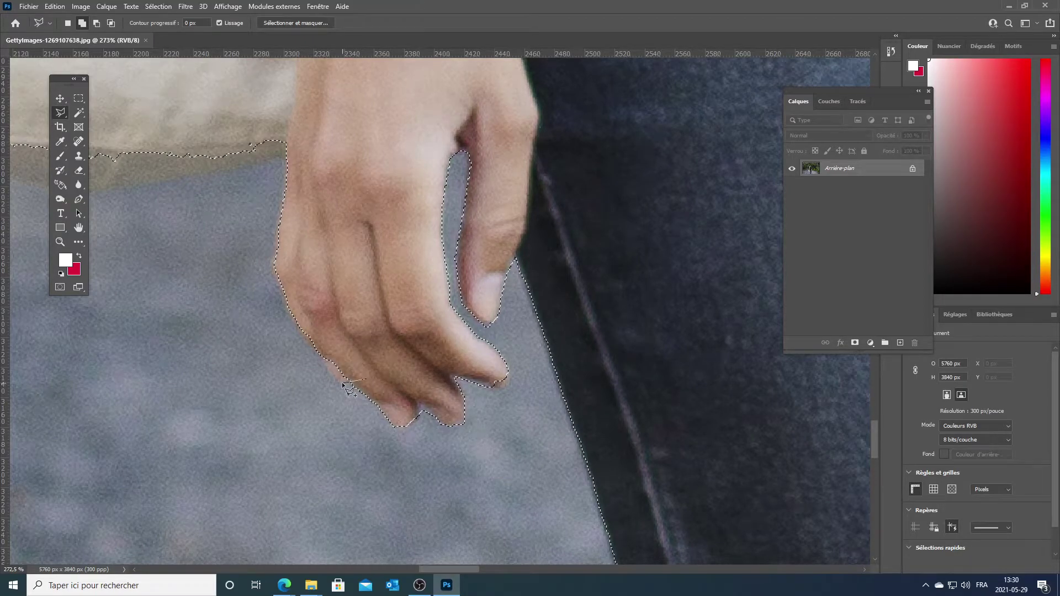
click(342, 382)
click(326, 360)
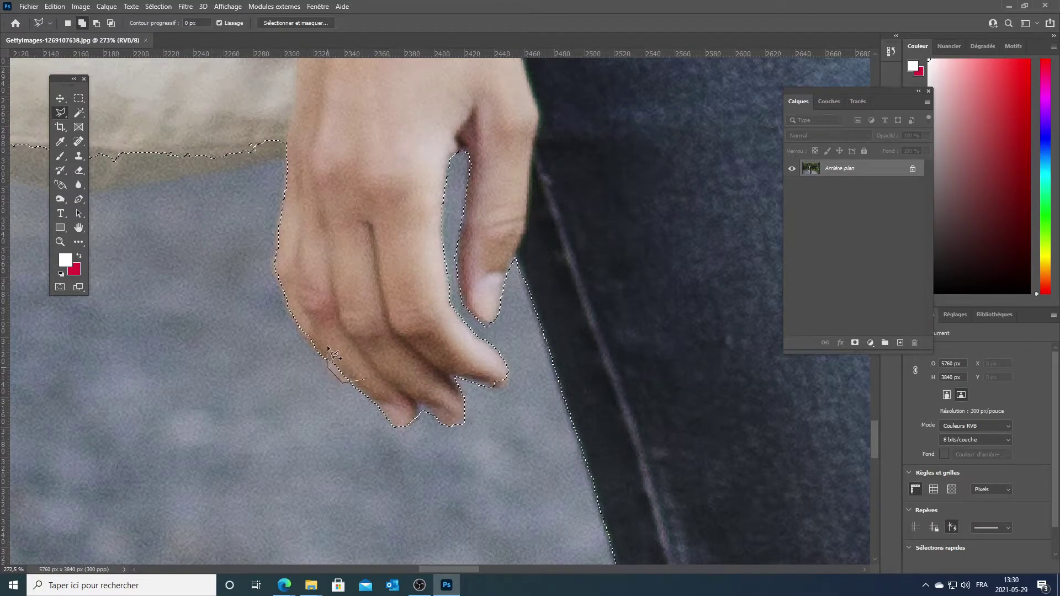
click(365, 379)
Step: Add the bottom of the tote bag to the selection
alt+scroll(306, 185, down, 2)
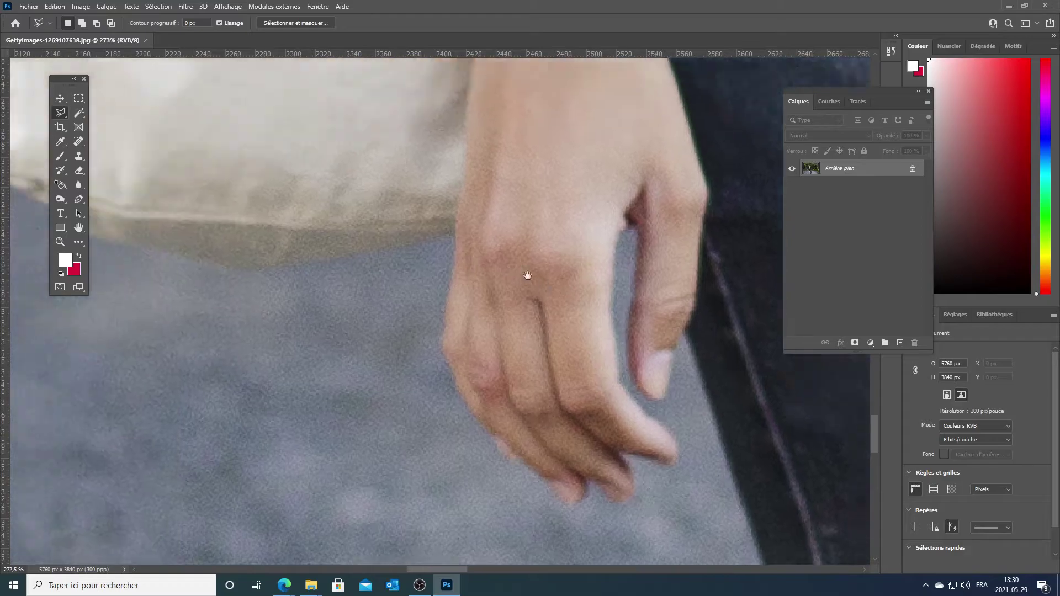
drag(525, 276, 579, 260)
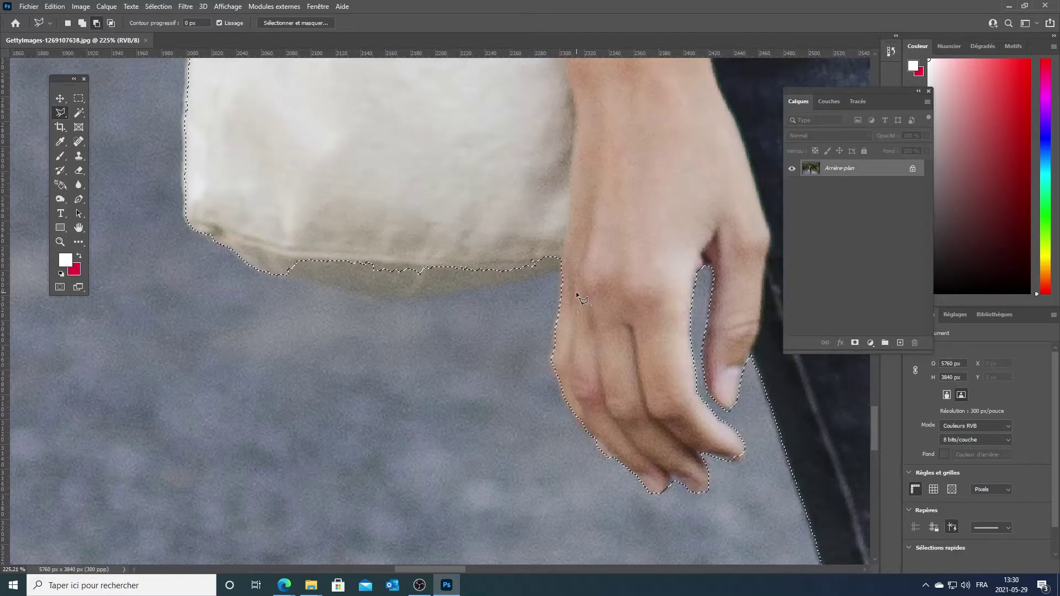
click(575, 260)
click(530, 274)
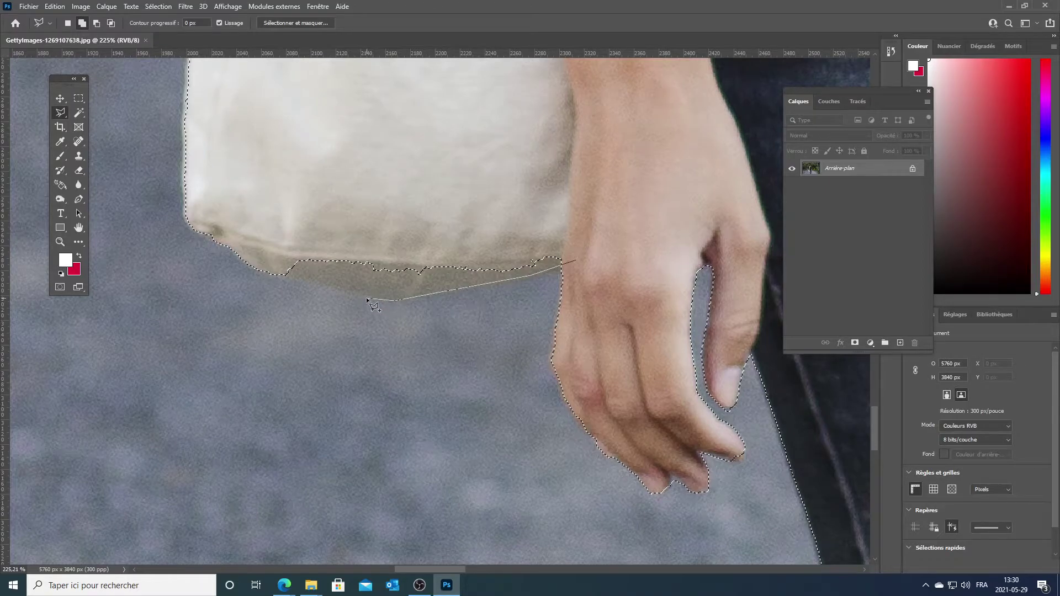
click(270, 271)
click(292, 193)
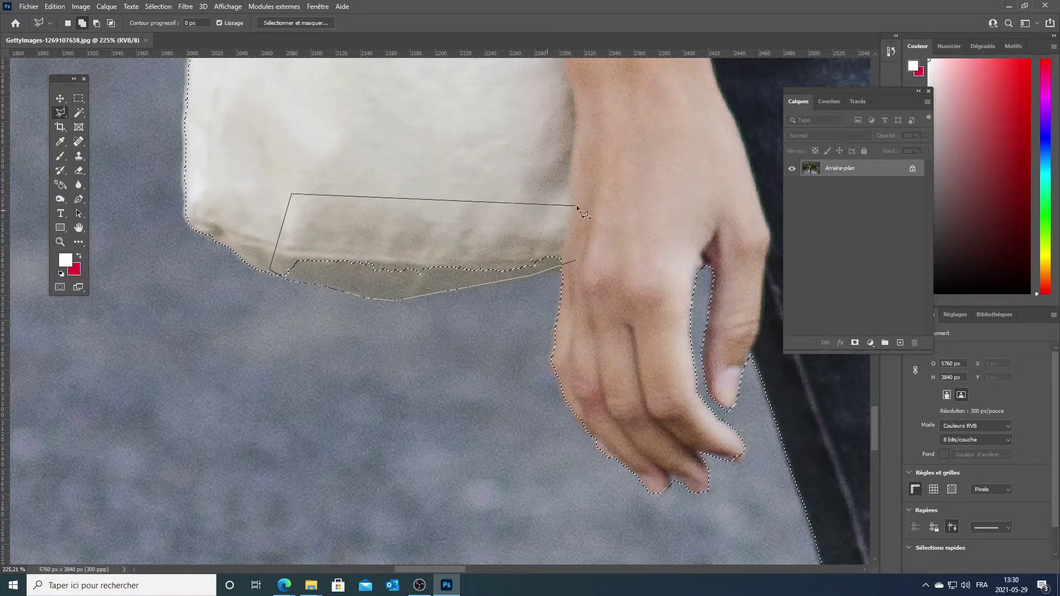
click(577, 206)
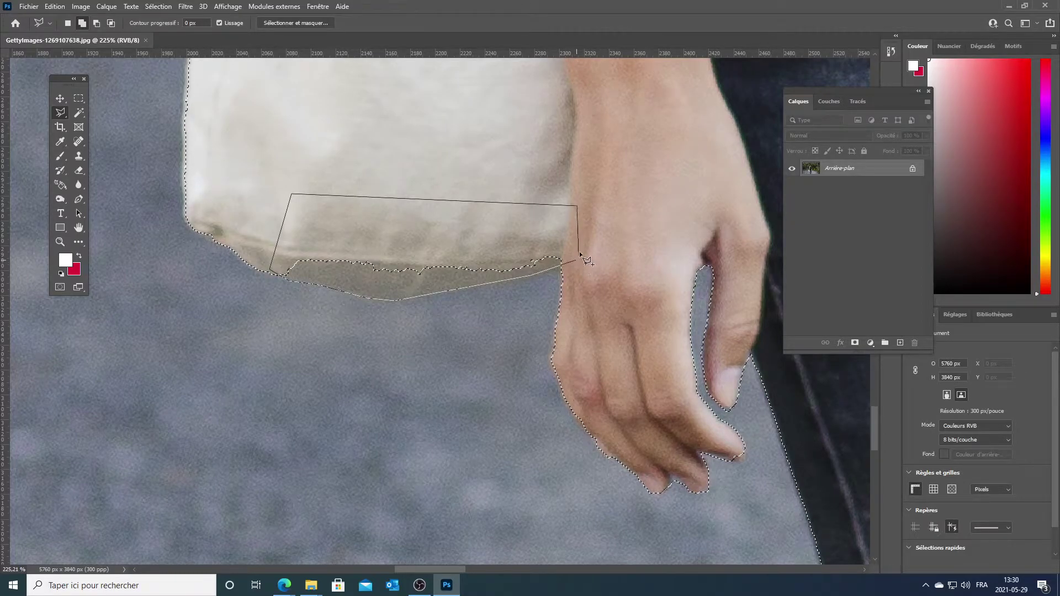
click(575, 260)
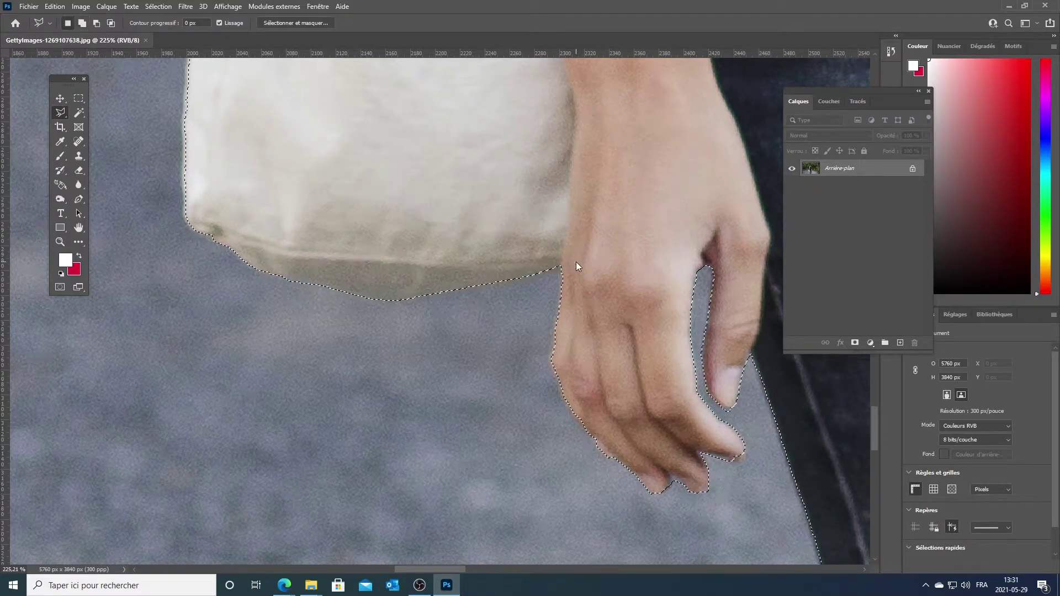
Step: Add the area along the tote bag's left edge up to the shoulder
scroll(438, 237, up, 2)
scroll(446, 262, up, 3)
scroll(356, 274, down, 2)
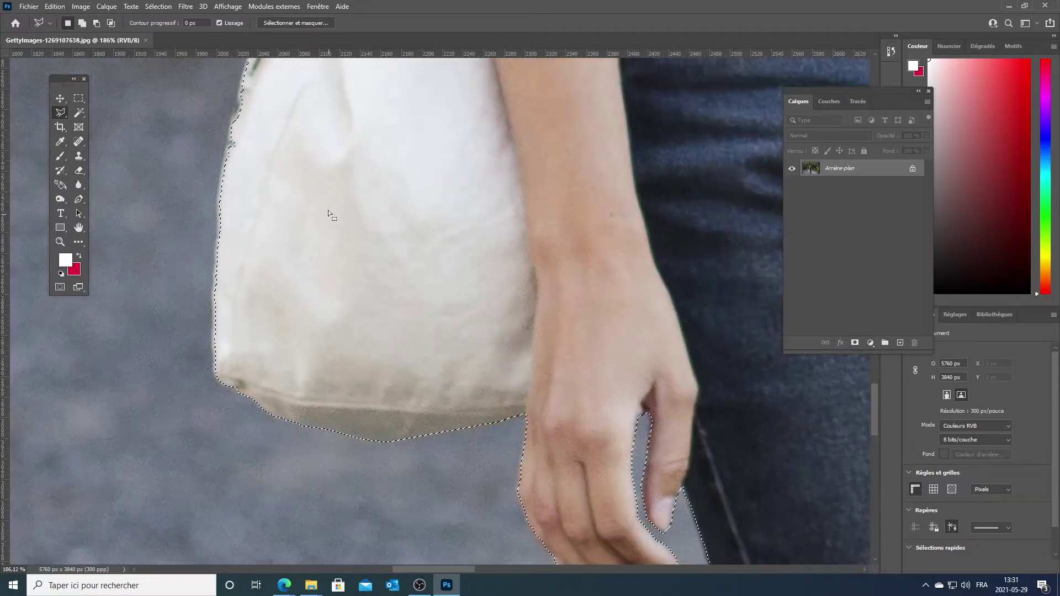
drag(328, 209, 346, 414)
click(313, 436)
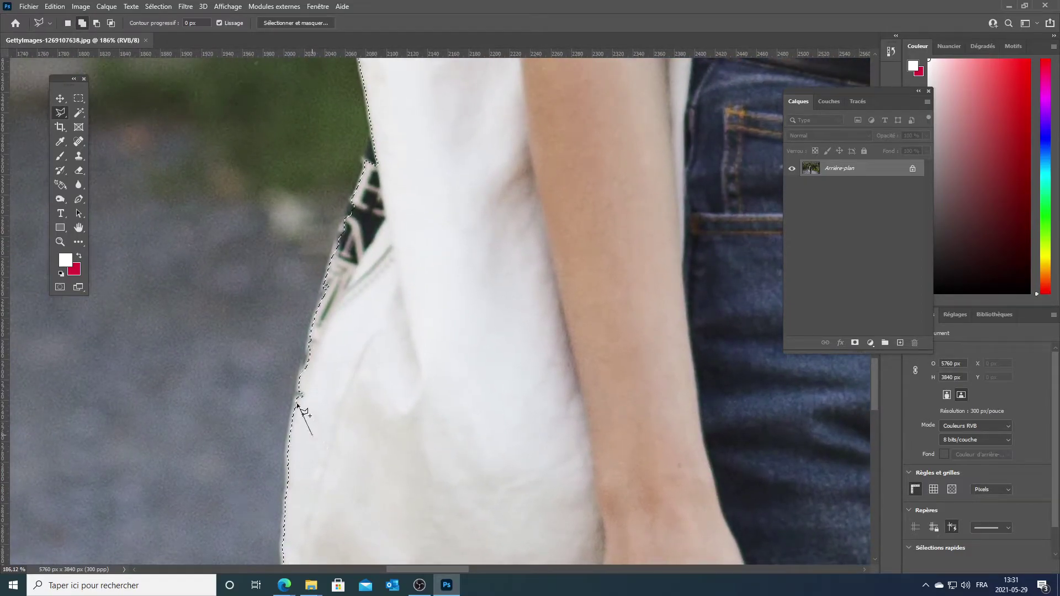
click(297, 401)
click(308, 364)
click(326, 286)
click(352, 205)
click(364, 161)
click(391, 103)
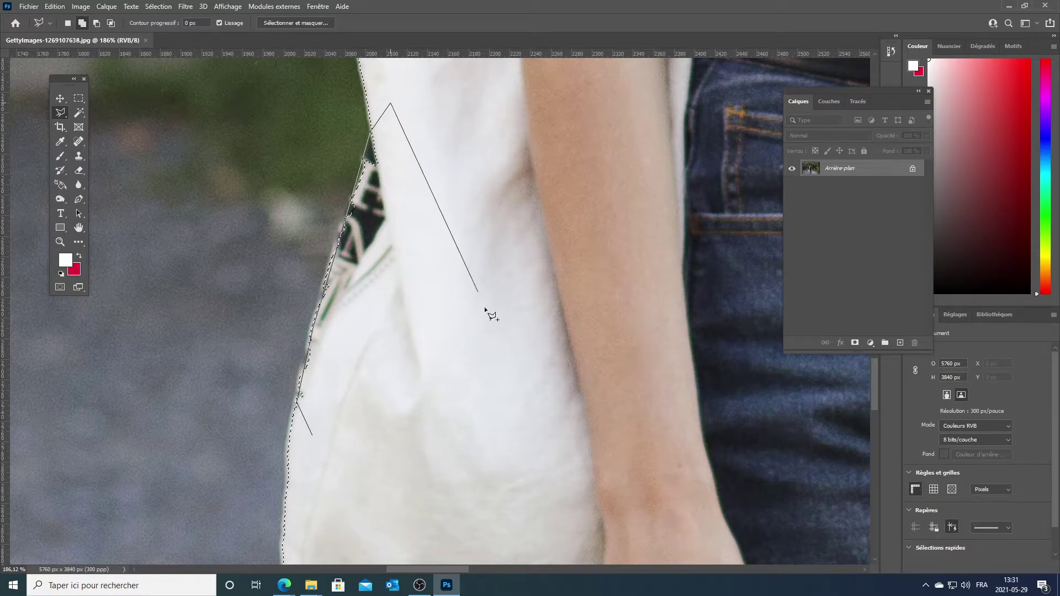
click(488, 317)
click(336, 471)
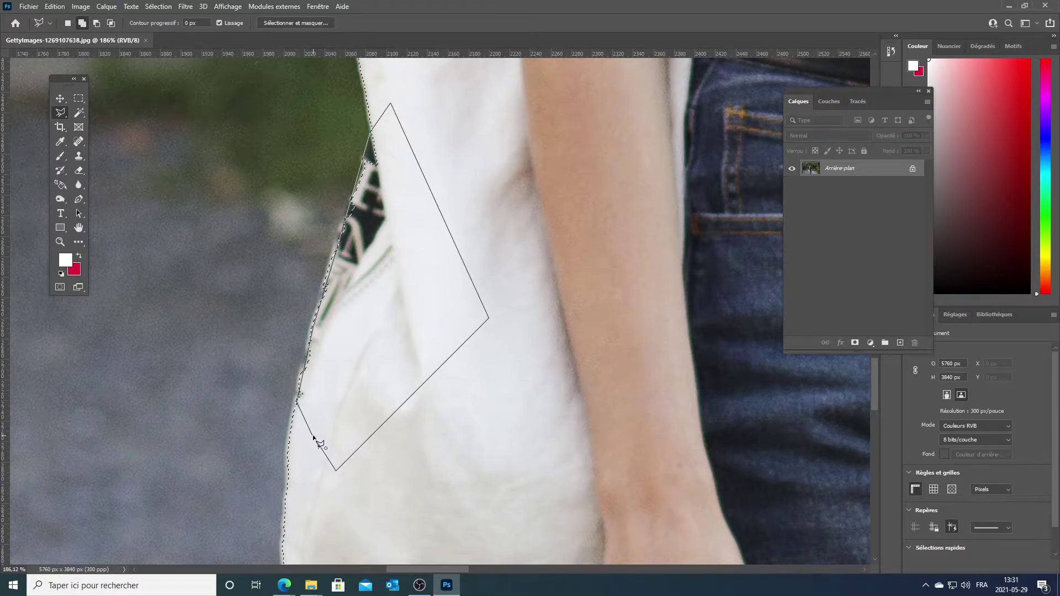
click(314, 437)
scroll(418, 280, down, 3)
Step: Outline the forearm's left edge from the hand up past the wrist
drag(423, 158, 346, 371)
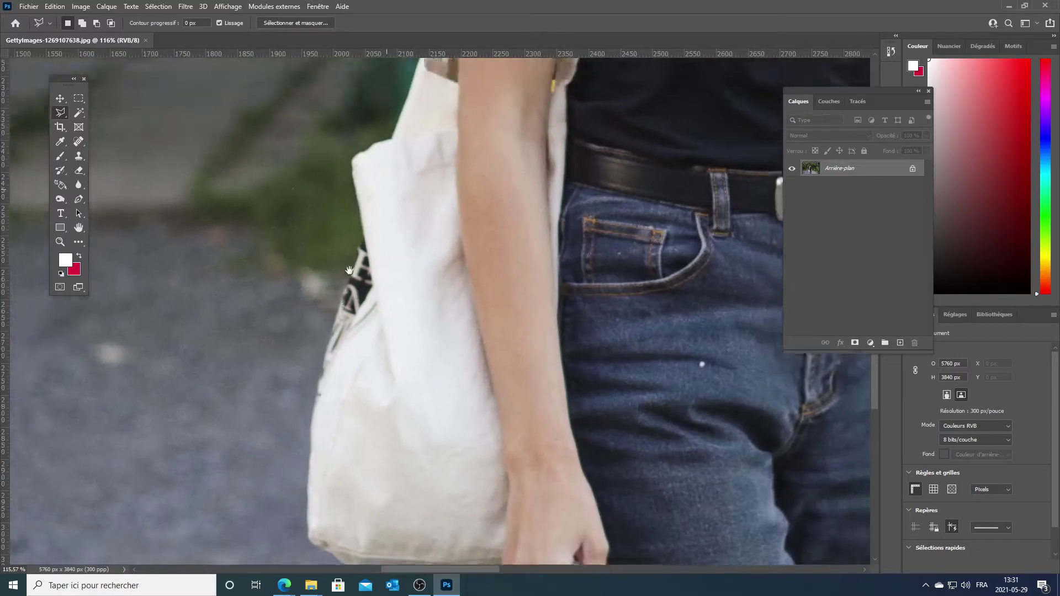
scroll(347, 371, down, 3)
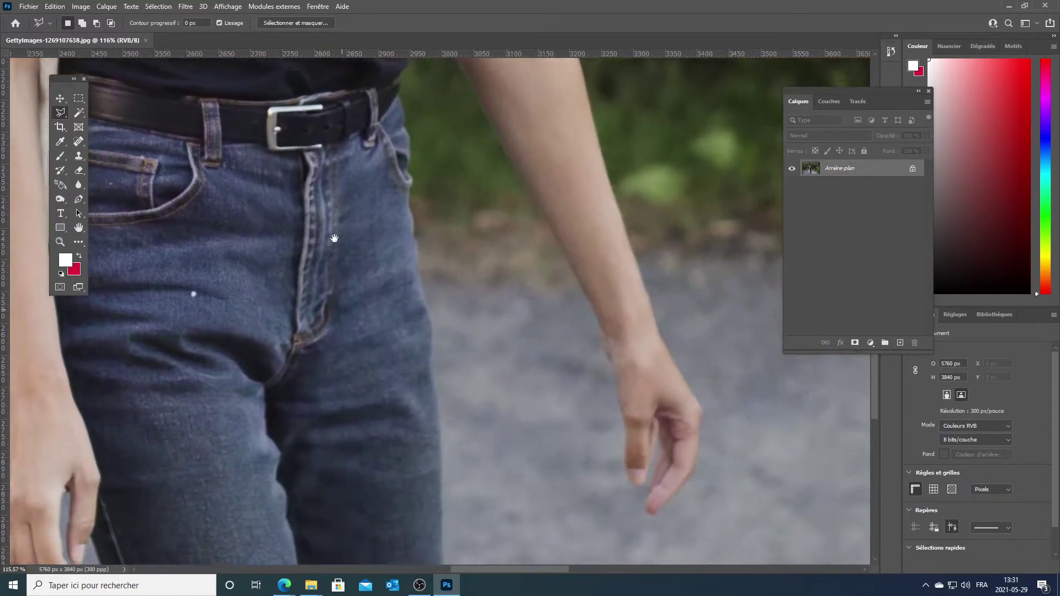
scroll(441, 359, right, 3)
scroll(562, 359, up, 2)
scroll(476, 479, up, 3)
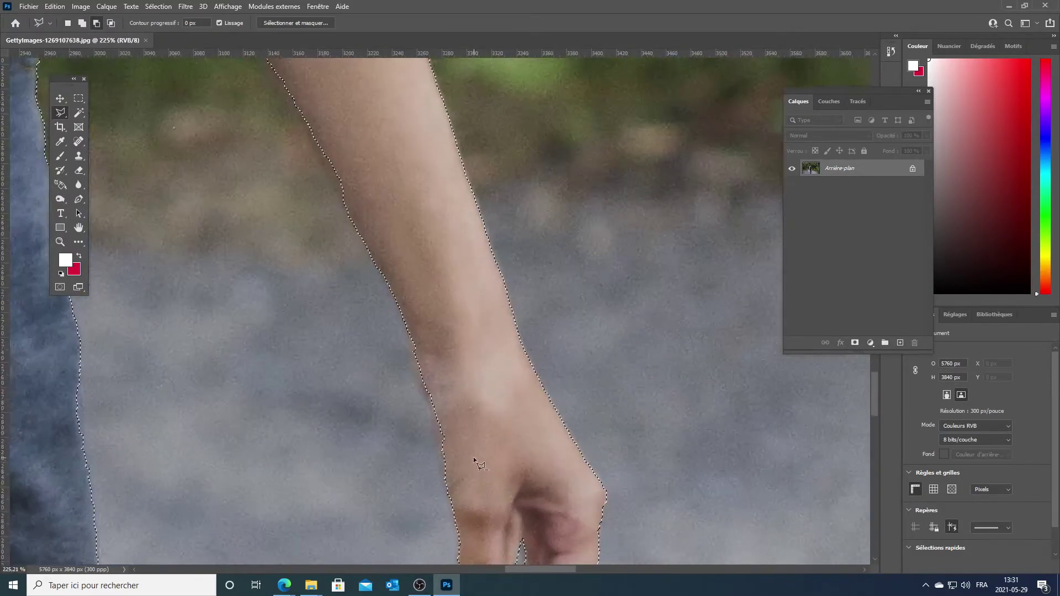
click(459, 495)
click(436, 422)
click(417, 375)
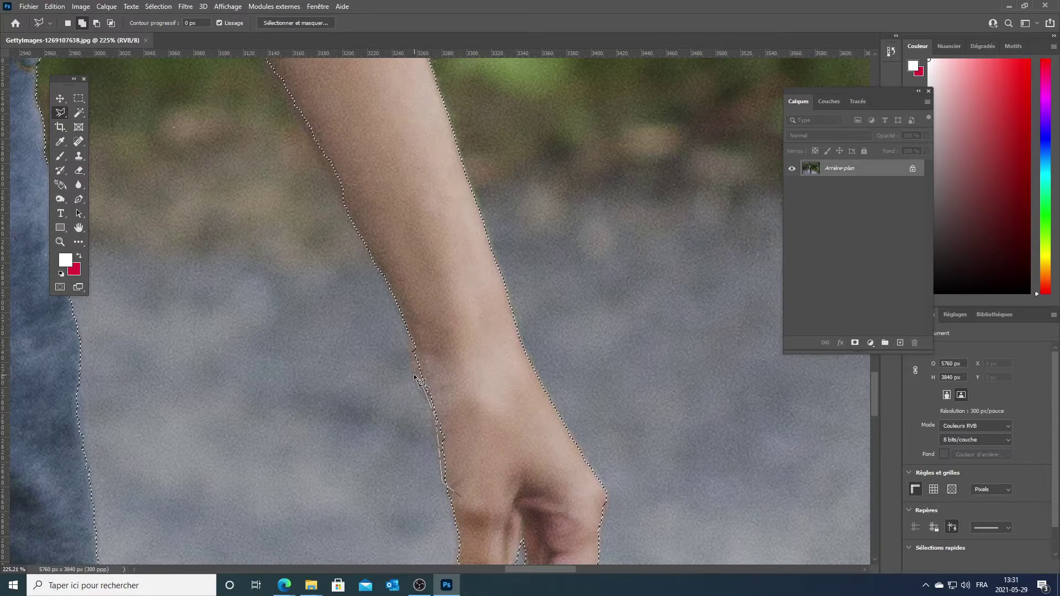
click(414, 350)
click(403, 248)
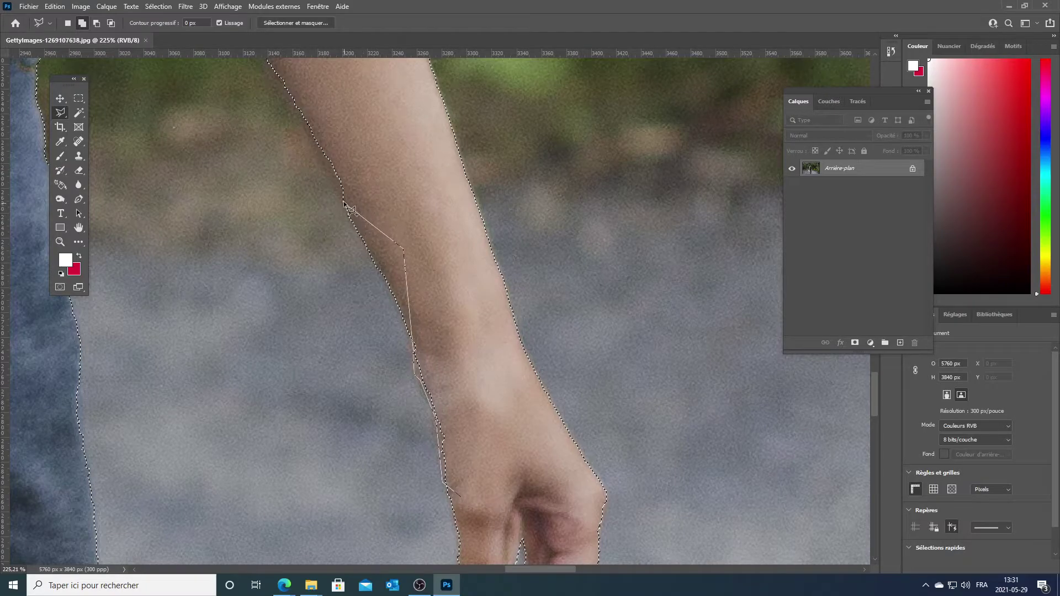
click(346, 204)
Step: Continue the outline along the upper arm, close it at the hand, and zoom out
drag(333, 164, 396, 321)
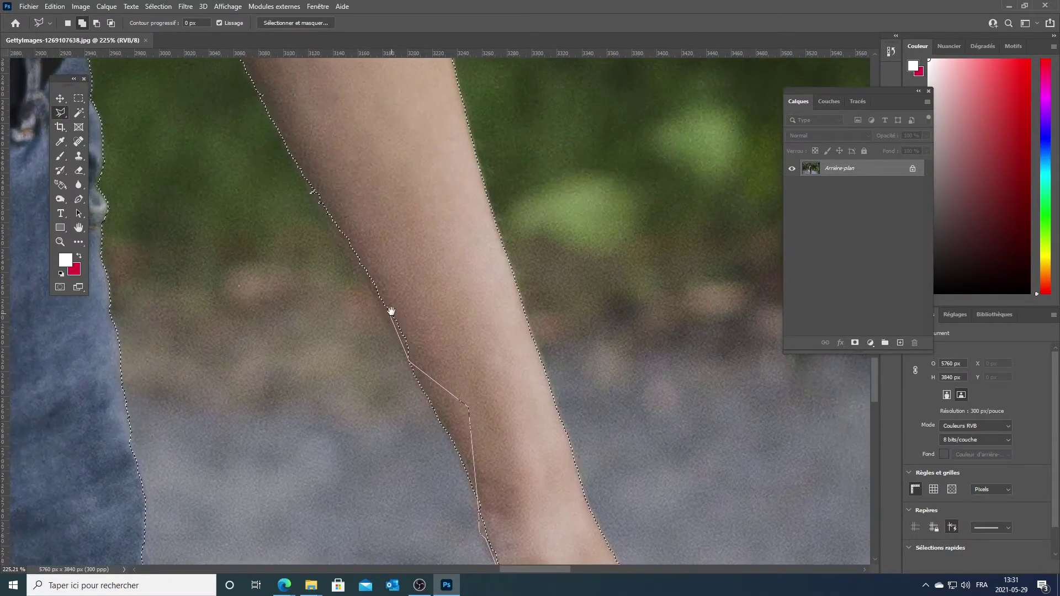
click(289, 145)
click(374, 195)
click(469, 351)
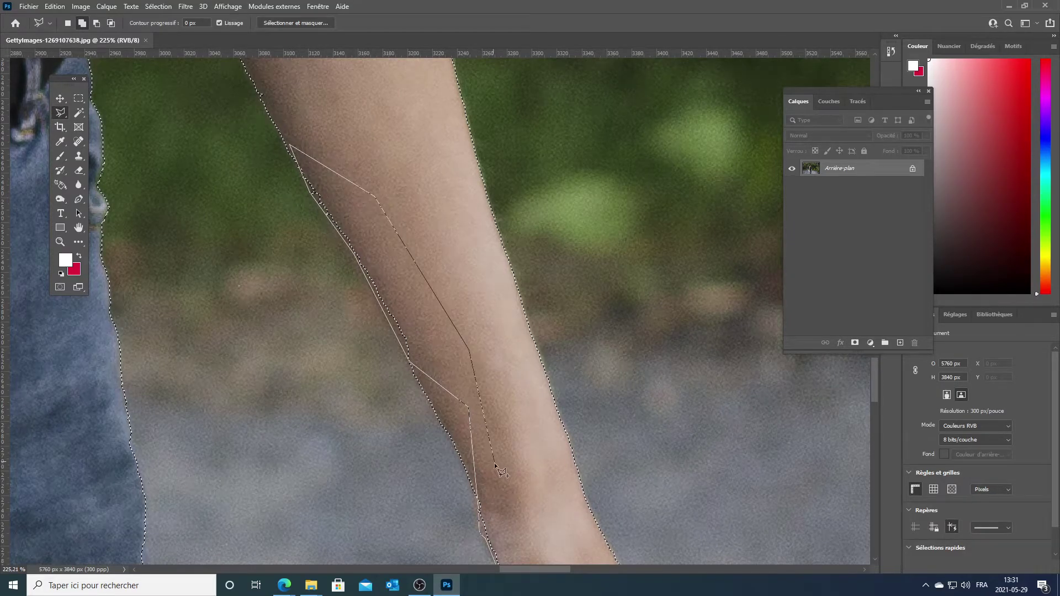
drag(520, 493, 472, 315)
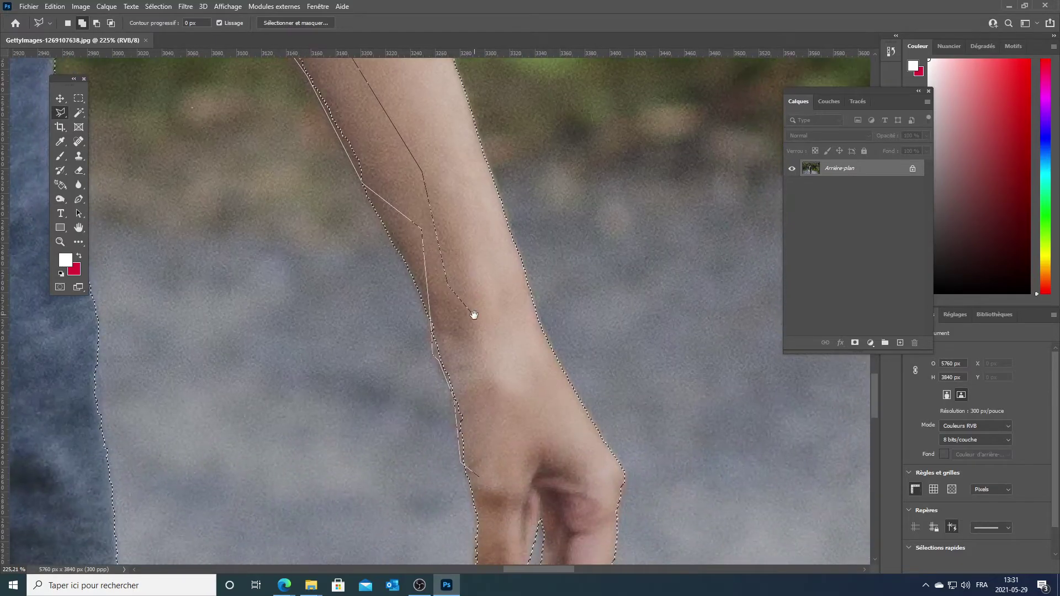
click(487, 465)
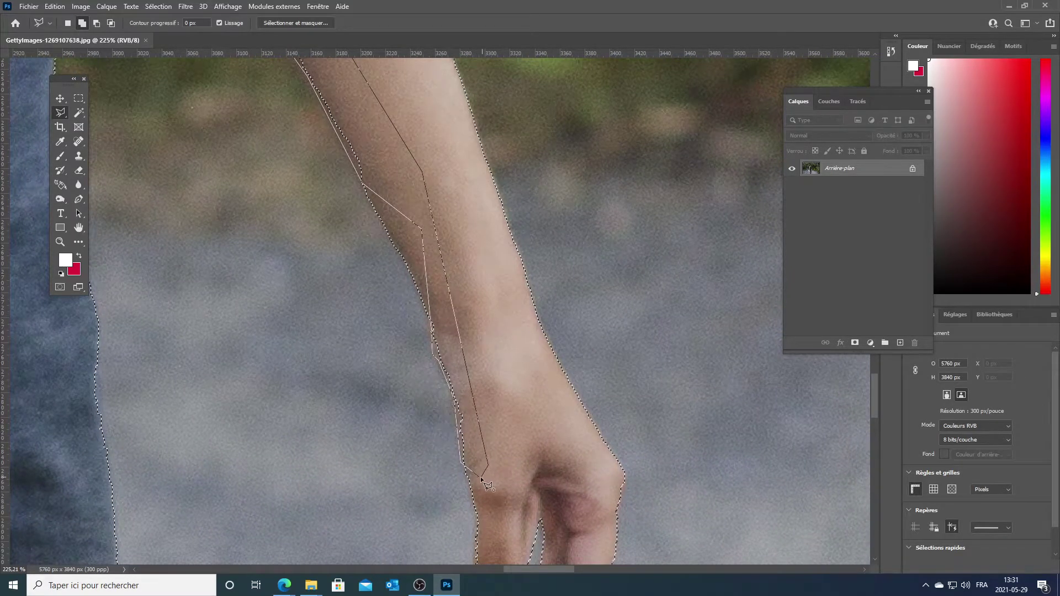
scroll(480, 478, down, 4)
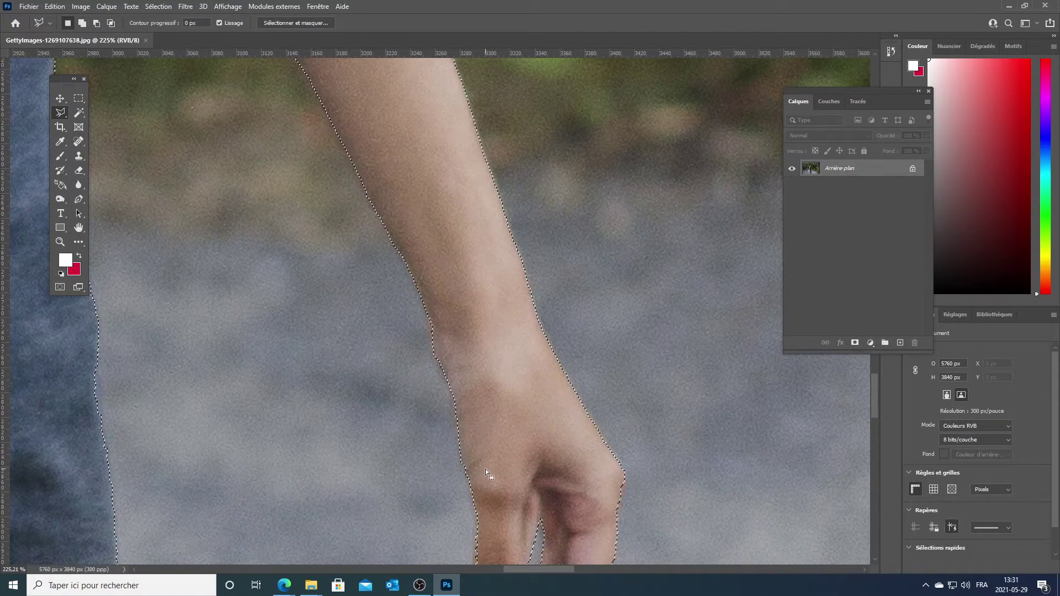
scroll(485, 469, down, 2)
scroll(485, 468, down, 2)
scroll(486, 470, down, 1)
Step: Copy the woman's selection and paste it back as layer Calque 1 above Arrière-plan
scroll(488, 473, down, 2)
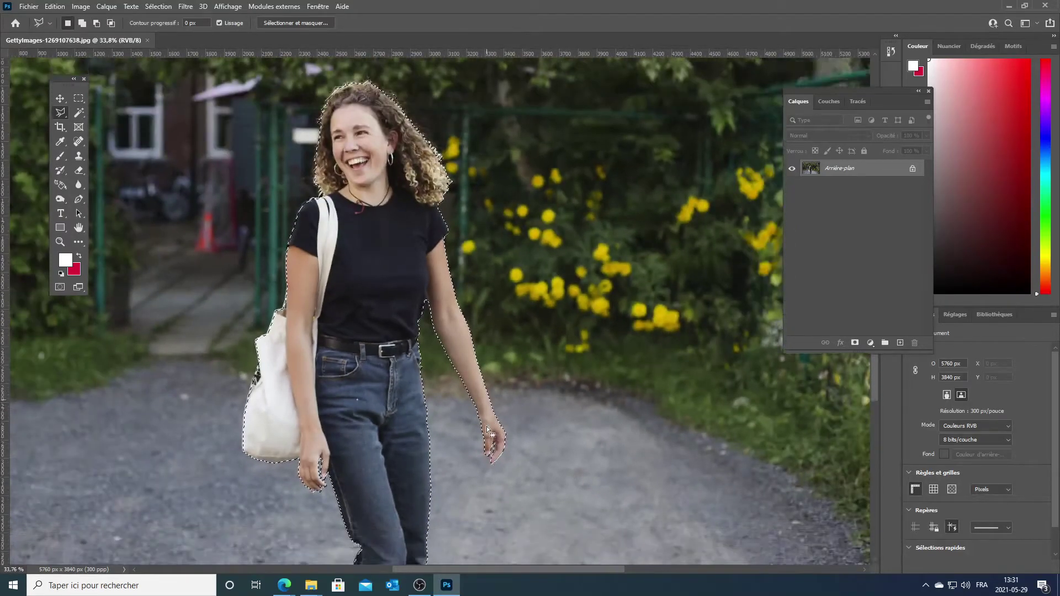
scroll(489, 474, down, 2)
scroll(488, 473, down, 1)
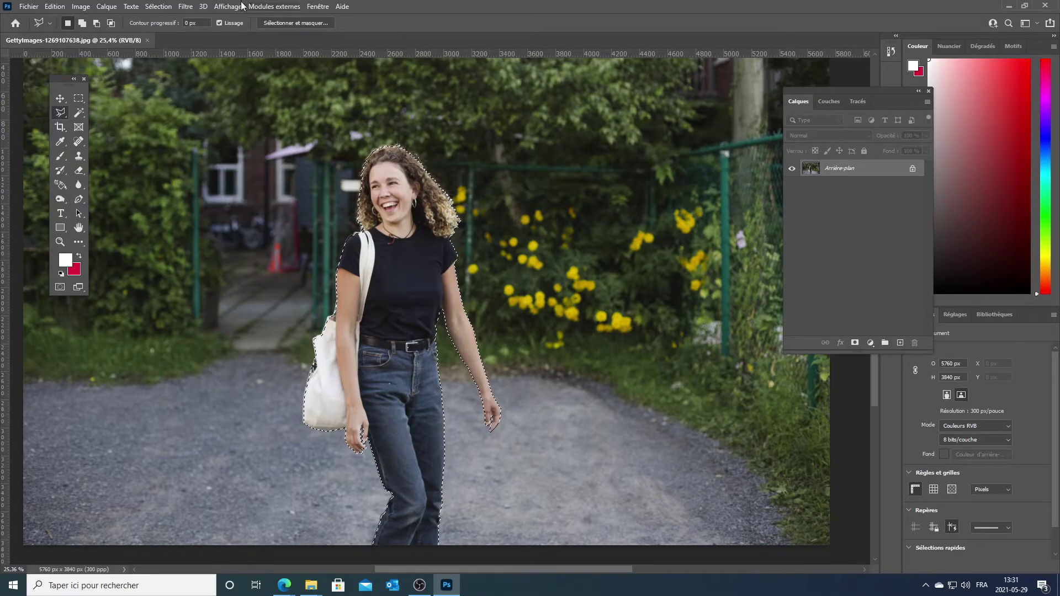
click(65, 8)
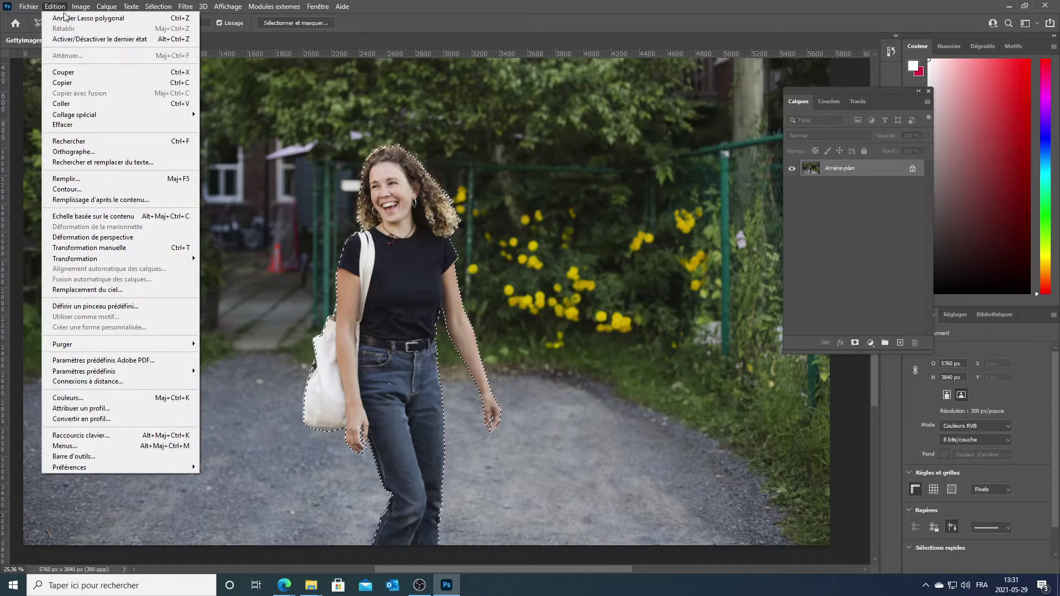
click(76, 82)
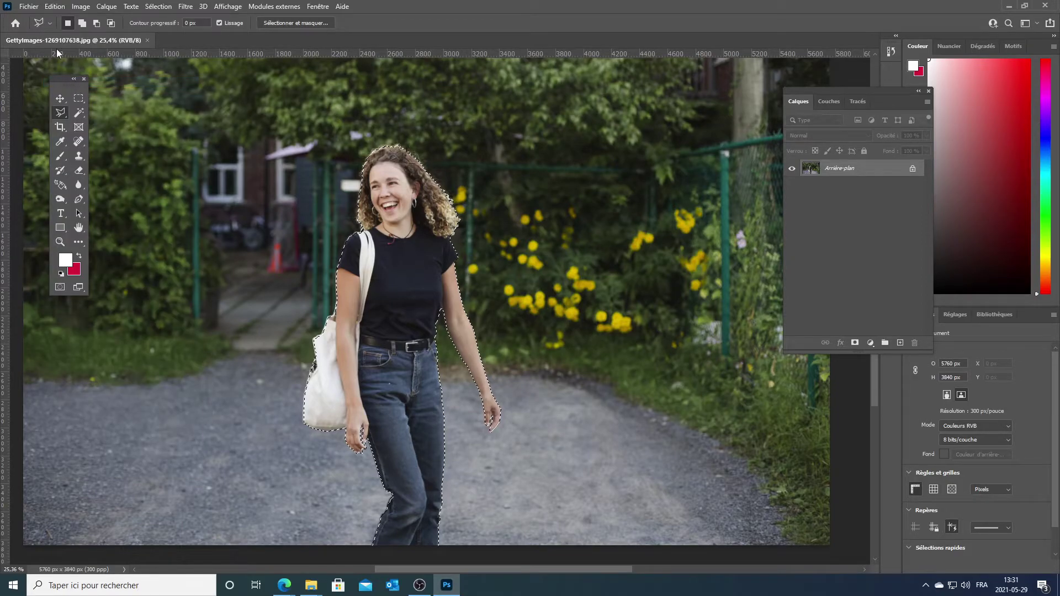
click(55, 8)
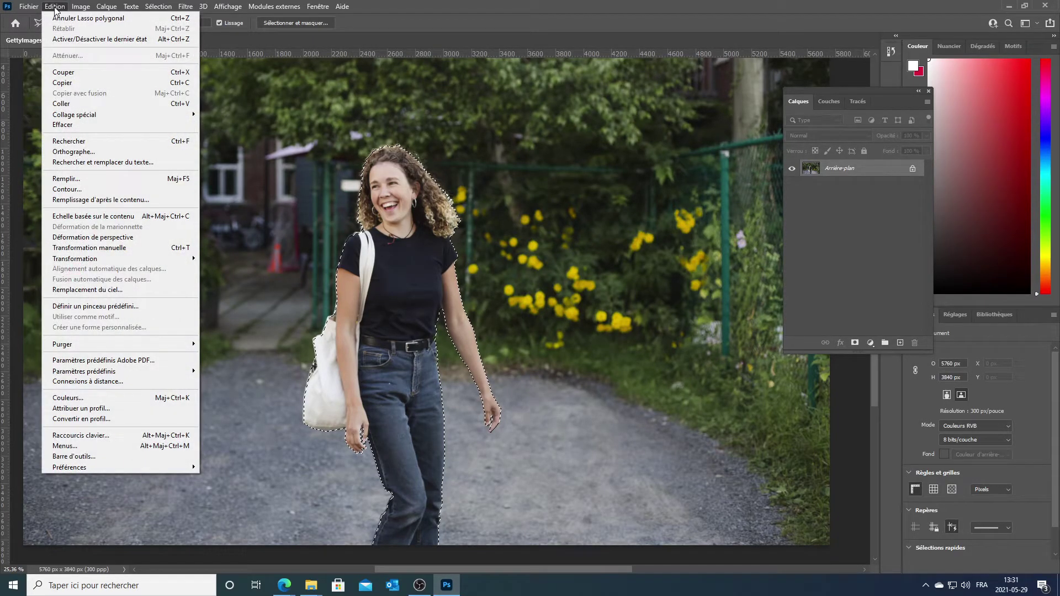
click(70, 103)
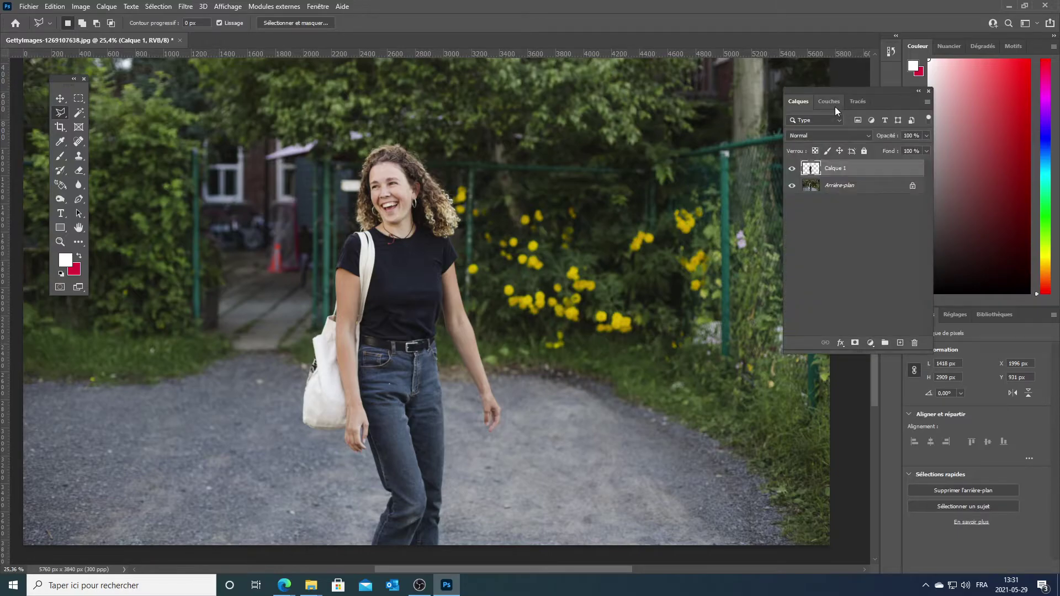
click(793, 186)
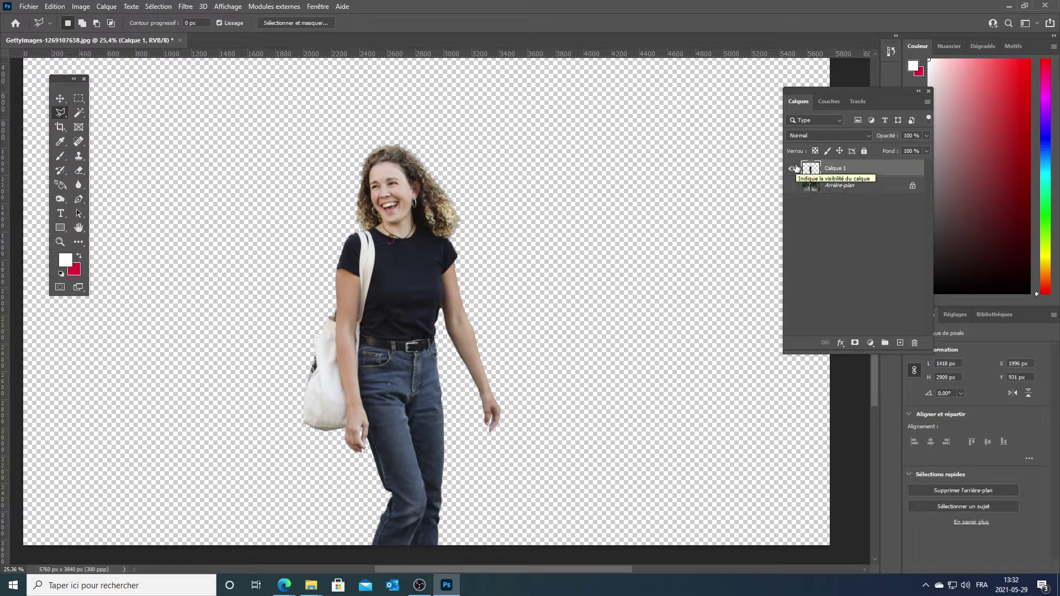
click(792, 170)
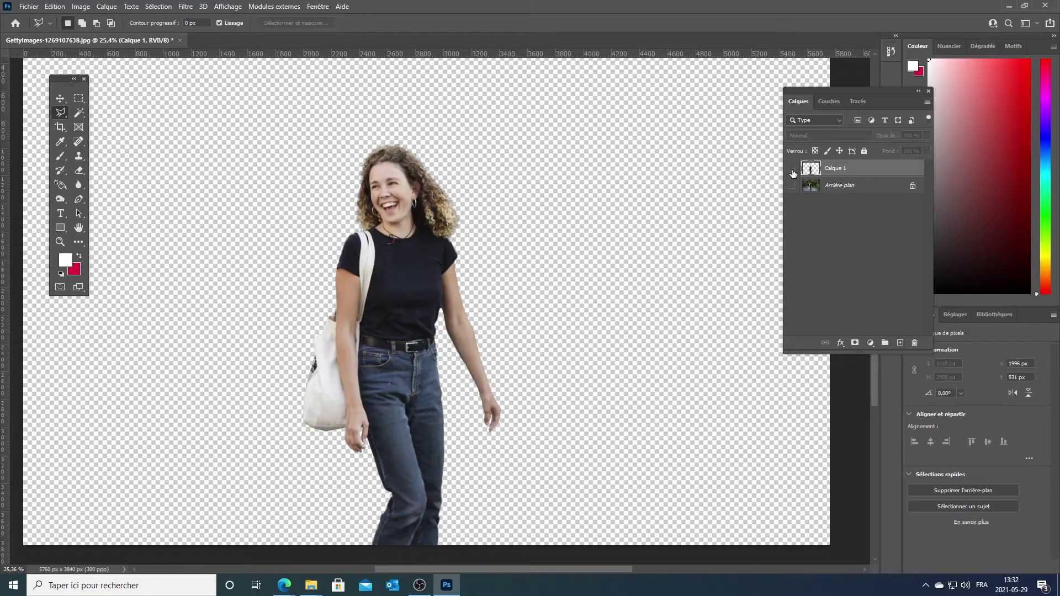
click(792, 170)
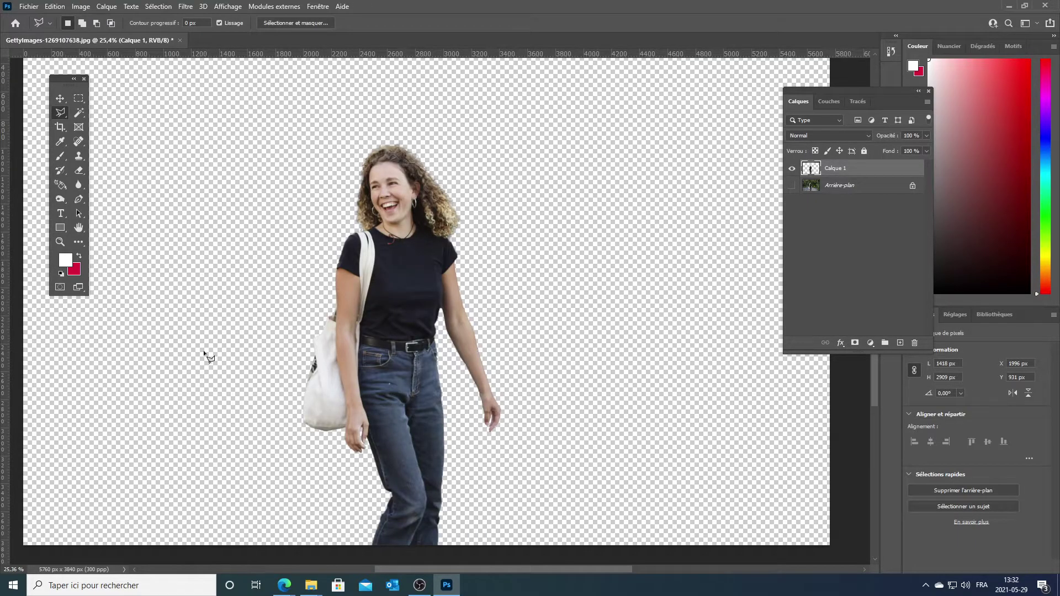
click(791, 186)
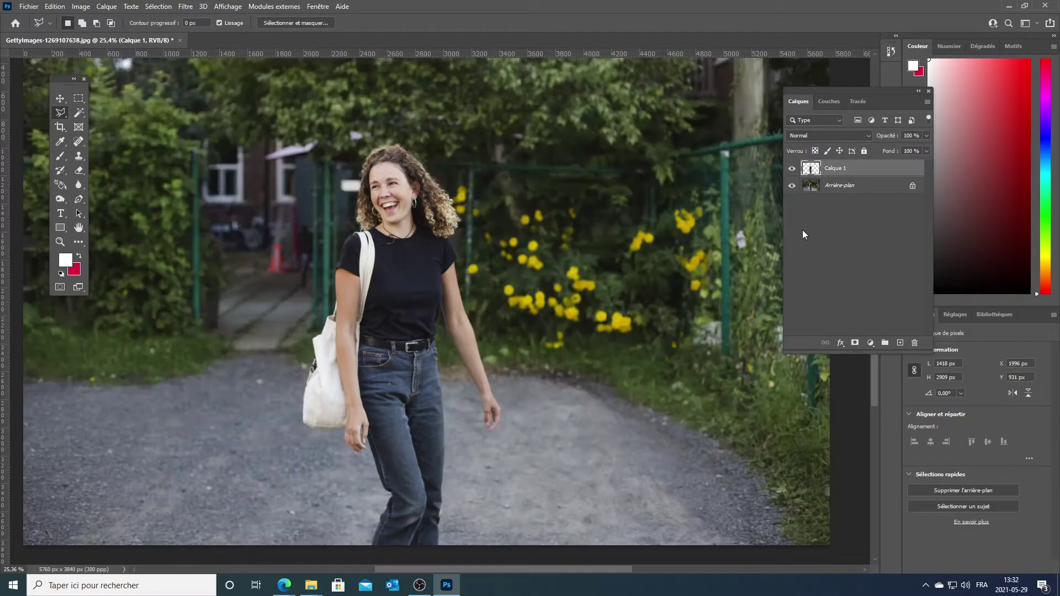
click(832, 187)
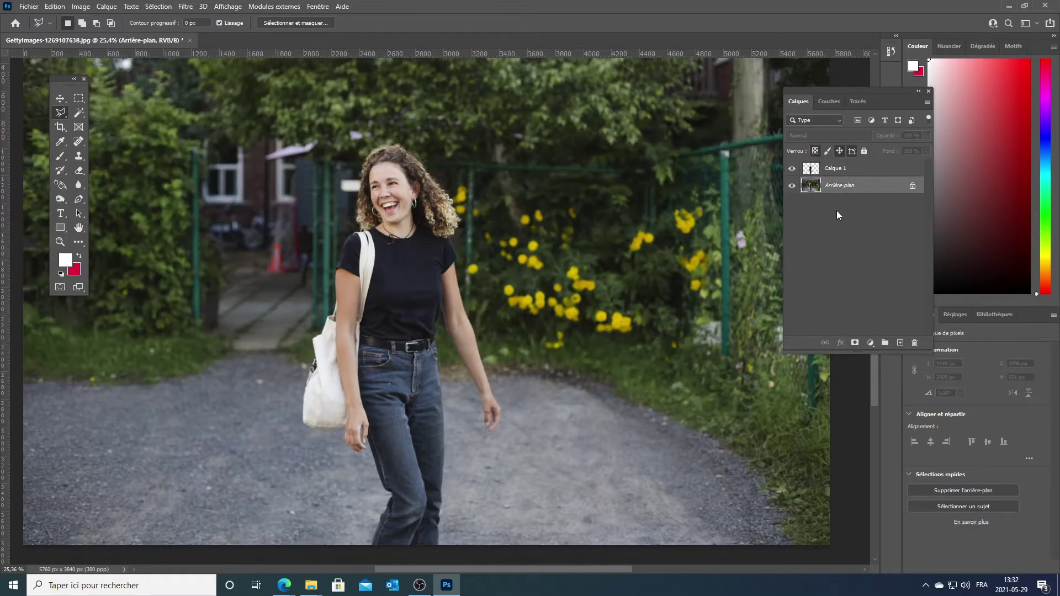
click(851, 169)
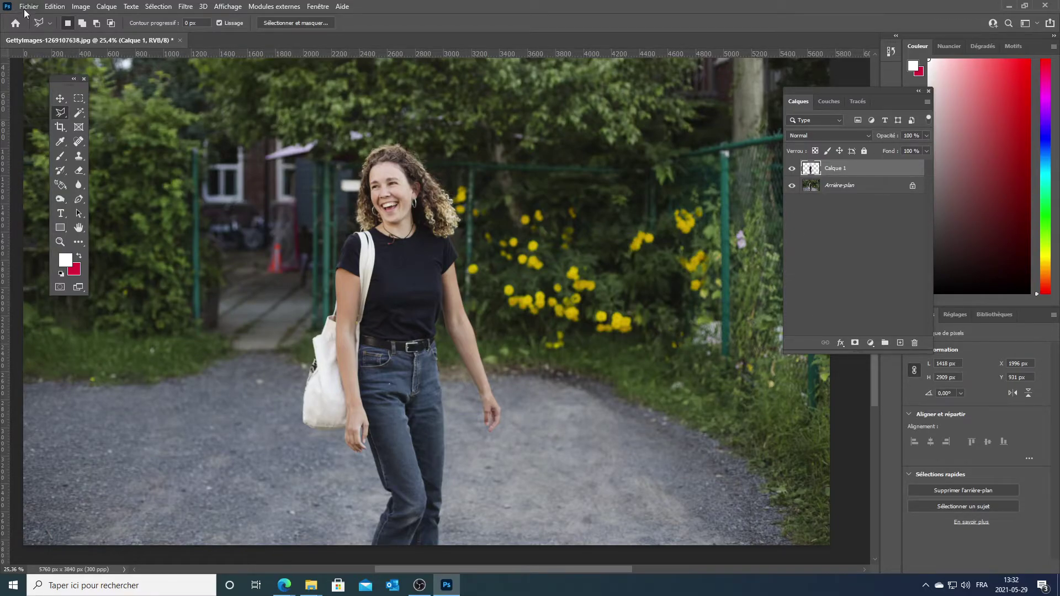
Step: Copy the woman cutout and create a new 1418 × 2909 px document
click(51, 6)
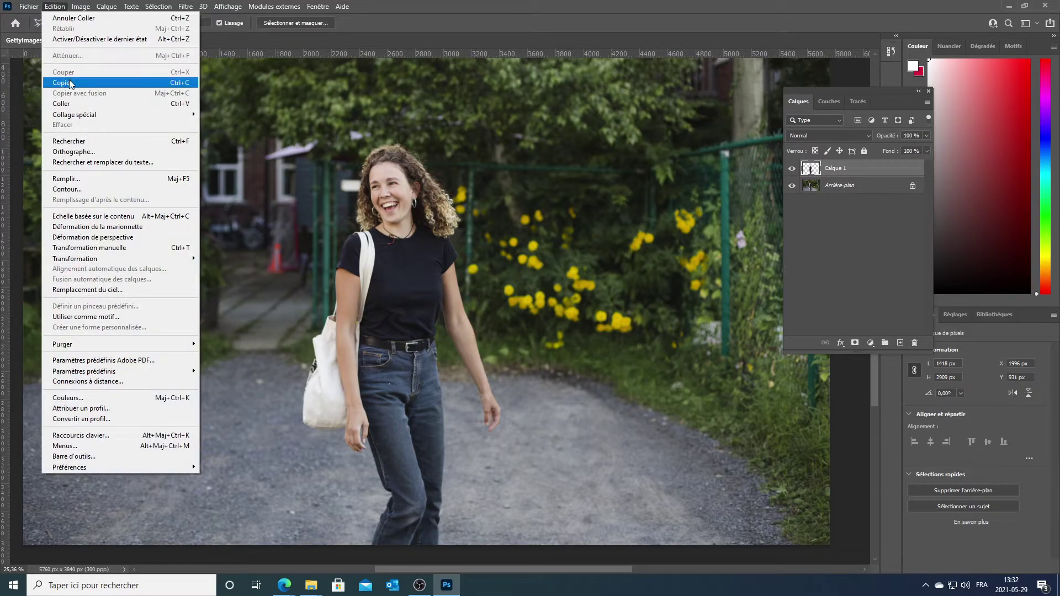
click(70, 83)
click(29, 7)
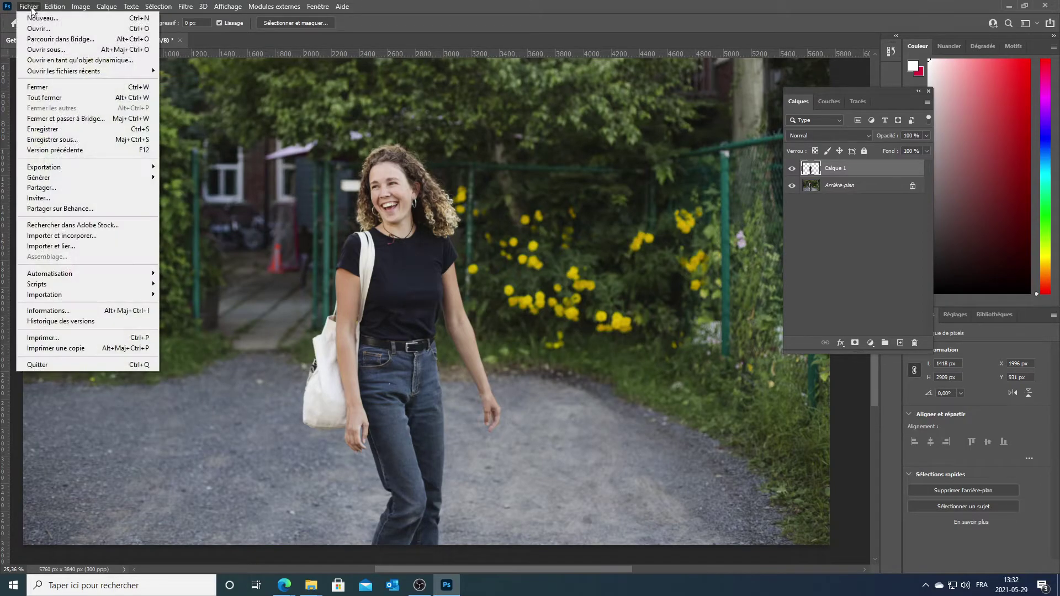
click(35, 20)
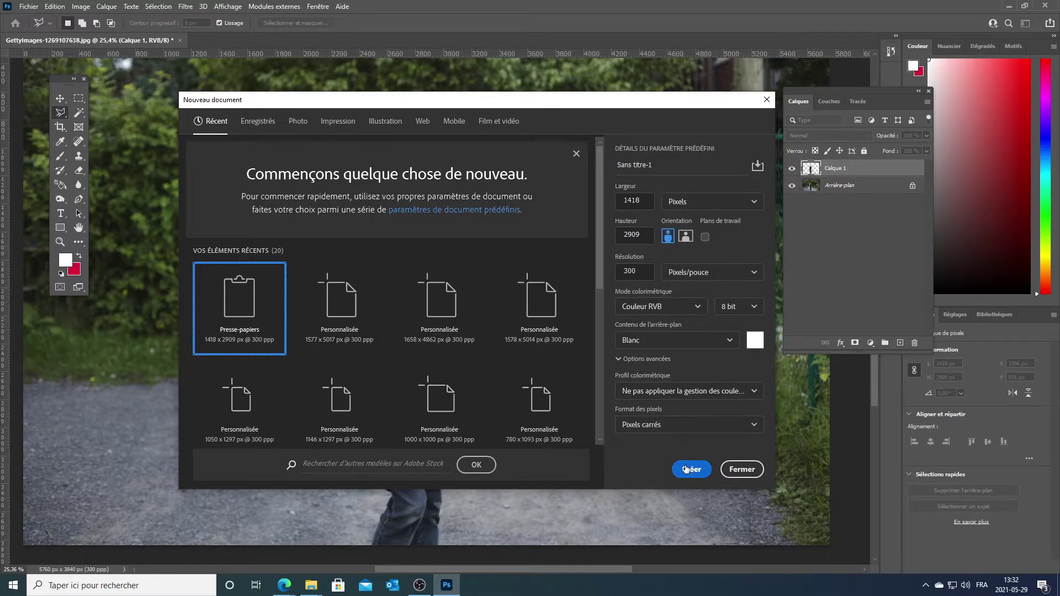
click(688, 469)
Step: Paste the woman into Sans titre-1 and hide its white Arrière-plan layer
click(54, 7)
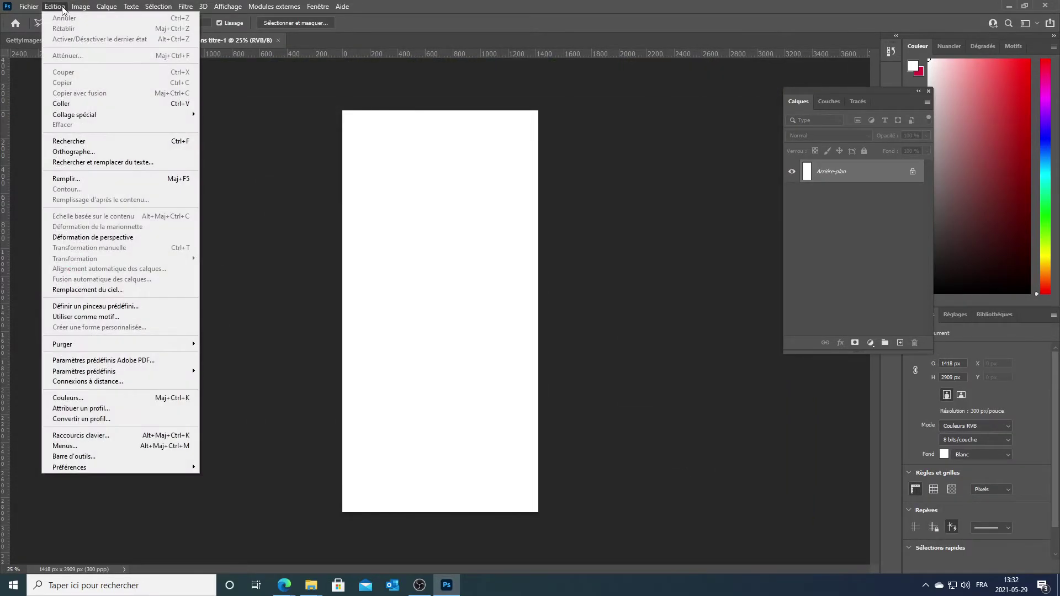
click(73, 103)
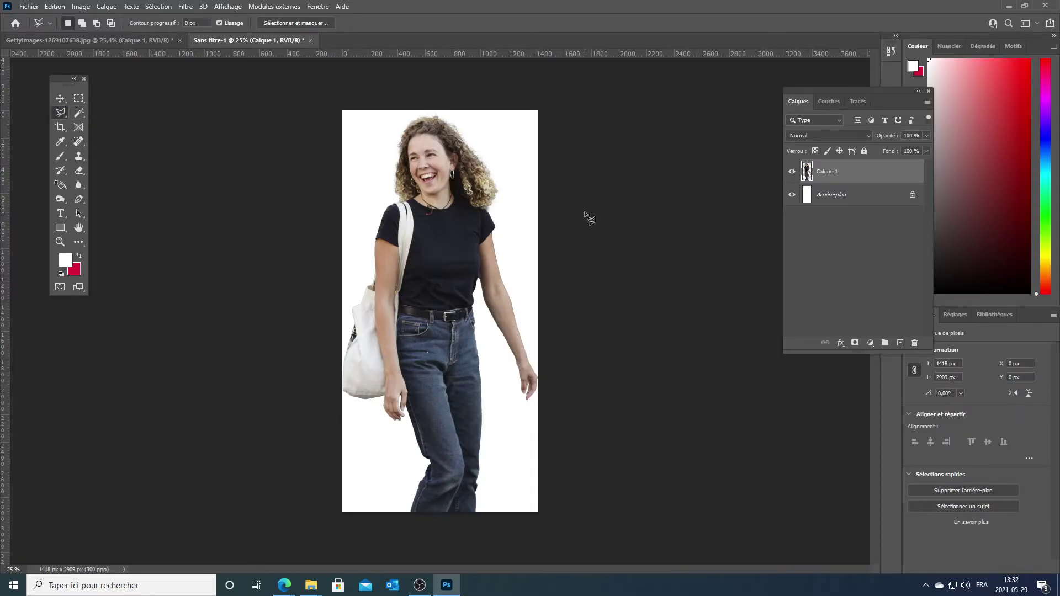
click(792, 195)
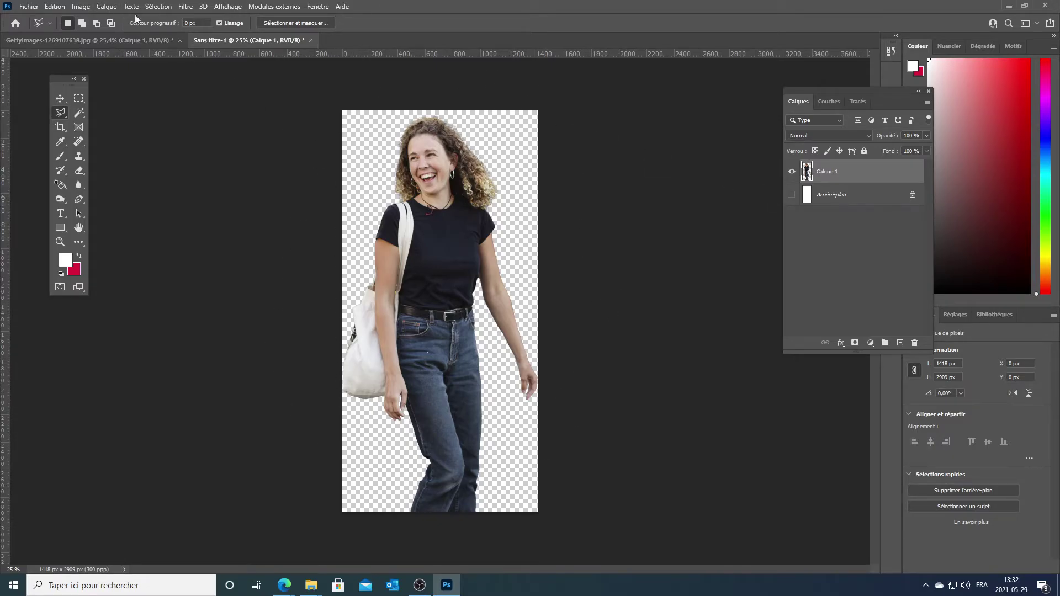
Step: Return to GettyImages-1269107638.jpg, toggle Calque 1 and Arrière-plan visibility, ending with both shown
click(138, 42)
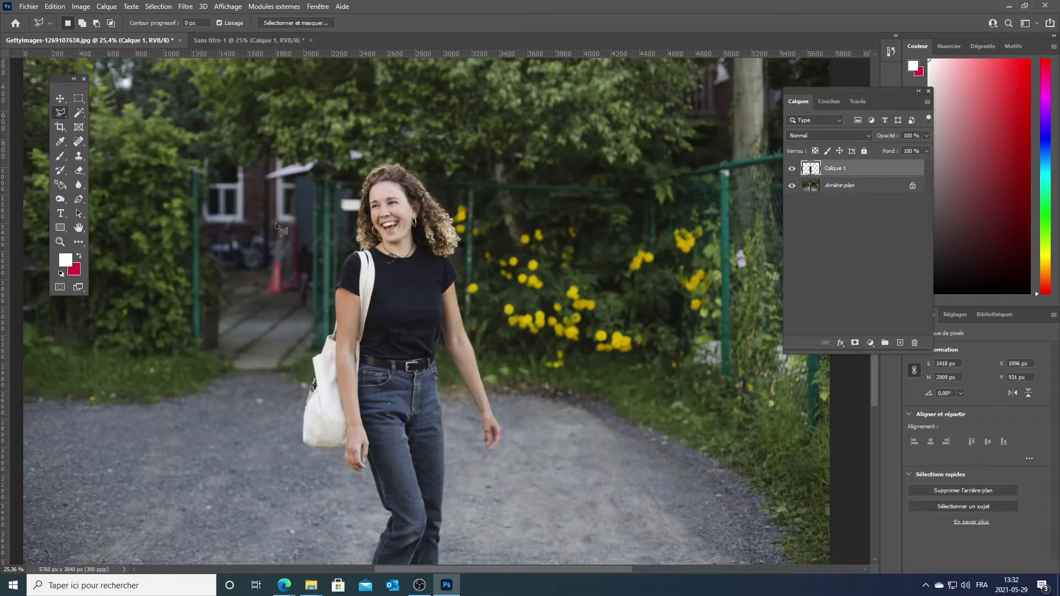
scroll(508, 267, down, 2)
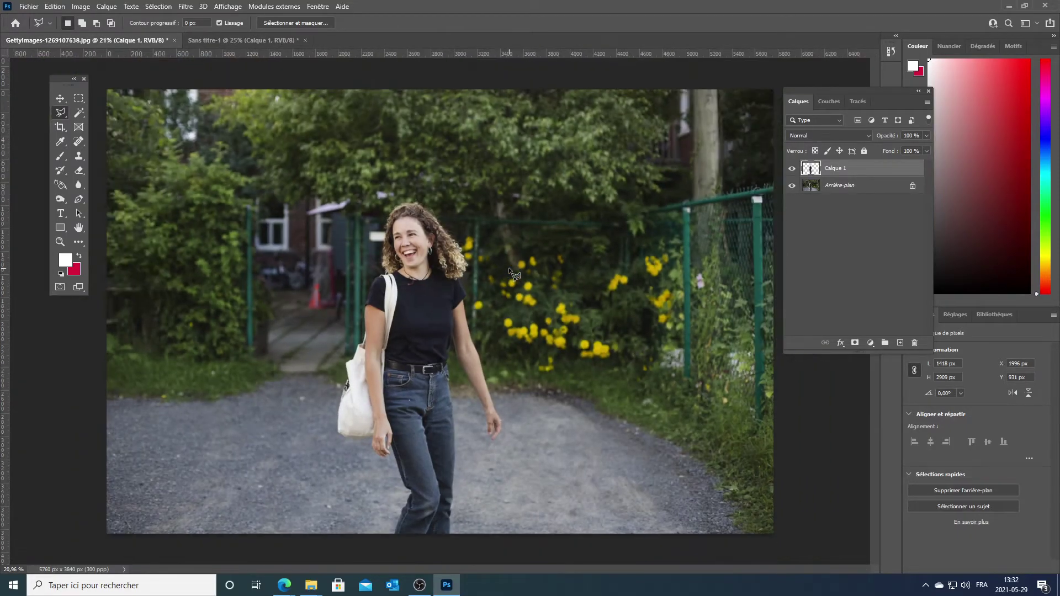
click(838, 186)
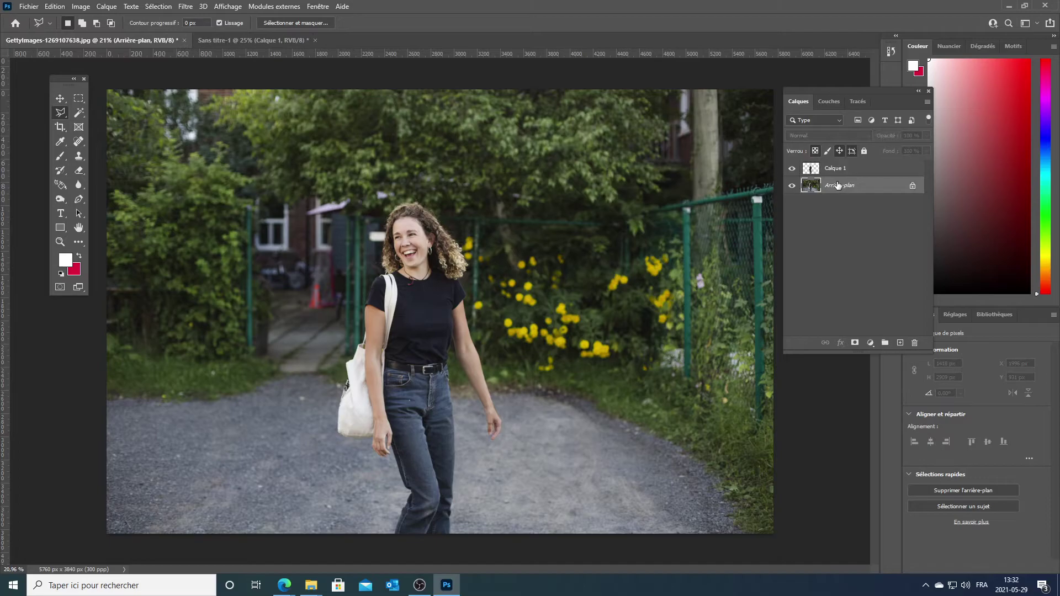
click(836, 169)
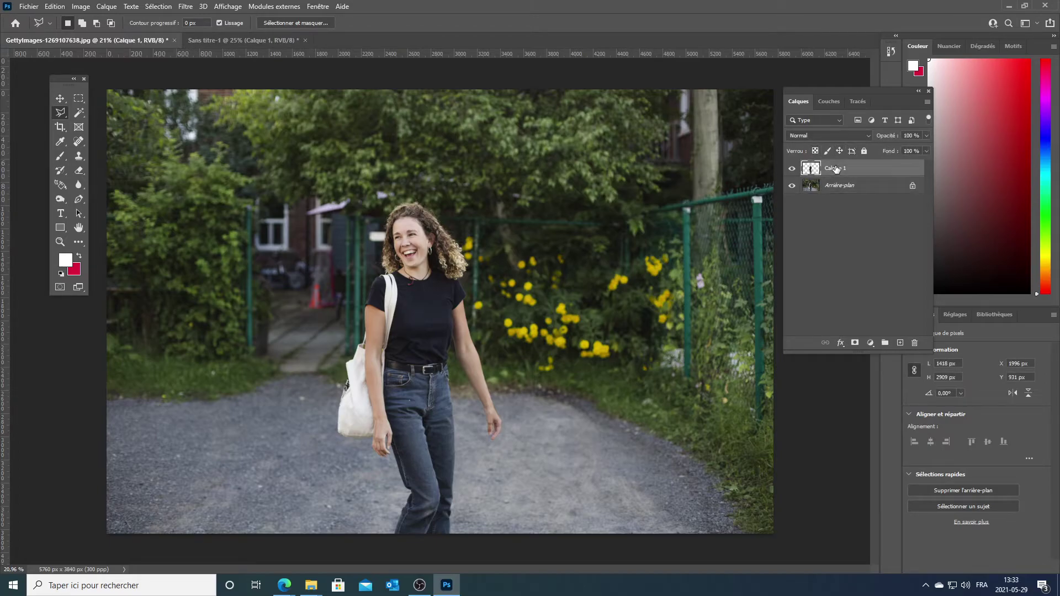
click(791, 168)
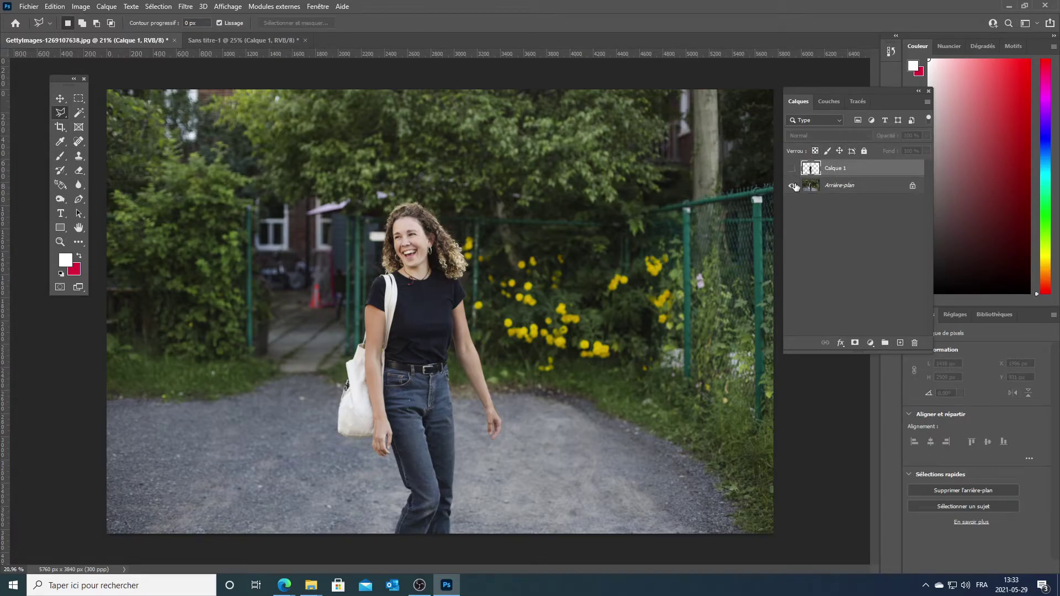
click(793, 185)
click(792, 169)
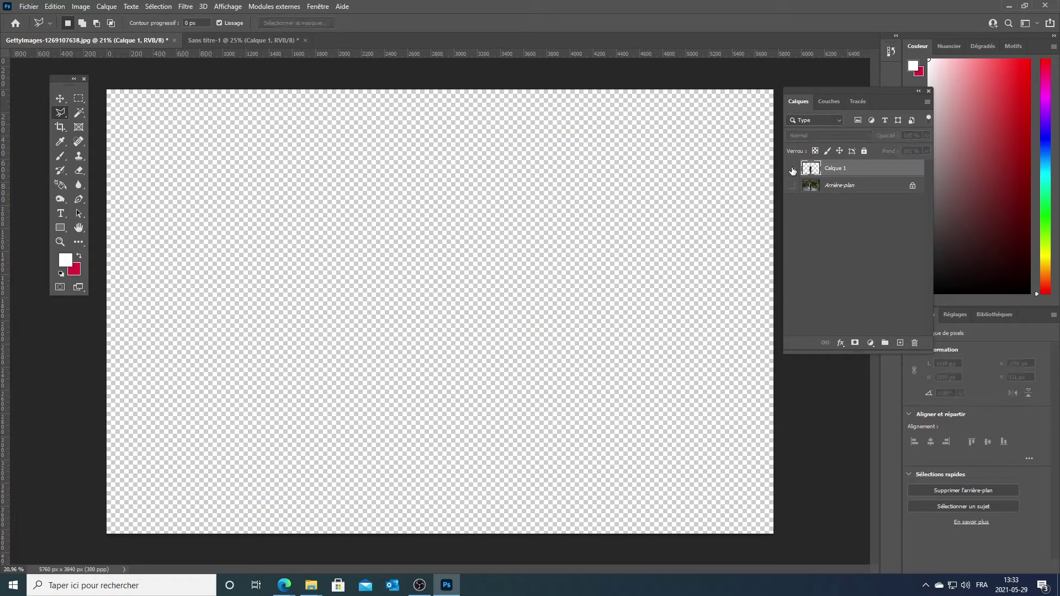
click(842, 185)
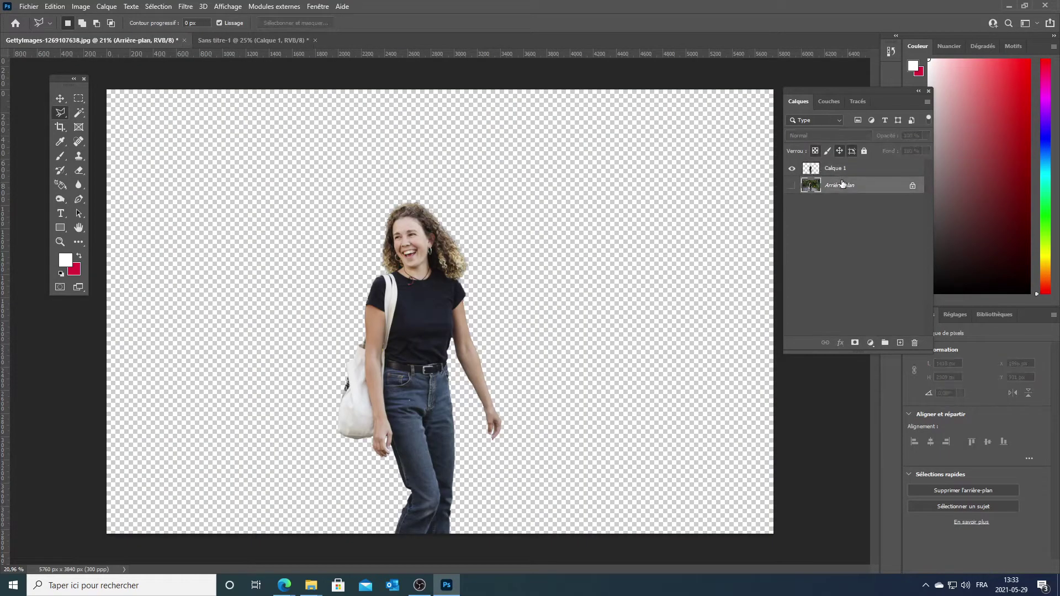
click(792, 185)
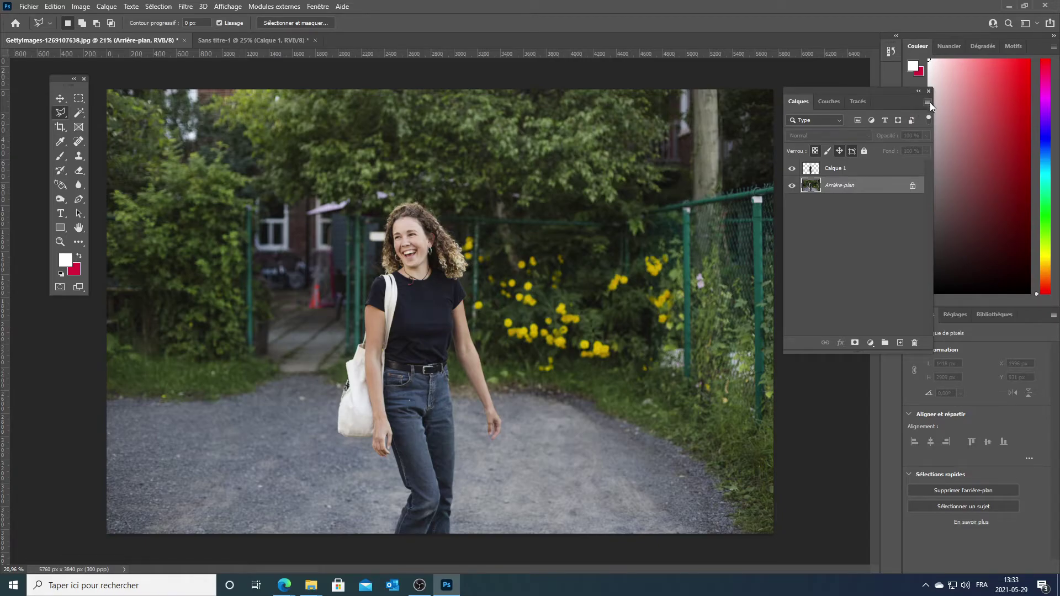
Step: Create an empty layer named 'fond bleu' above Arrière-plan and keep it active
click(928, 103)
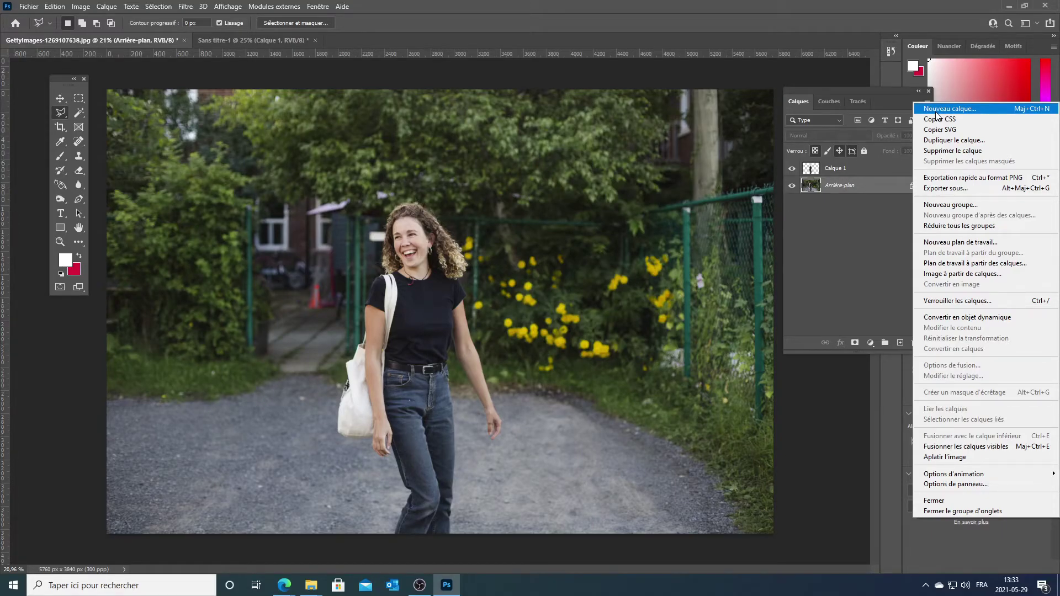
click(937, 111)
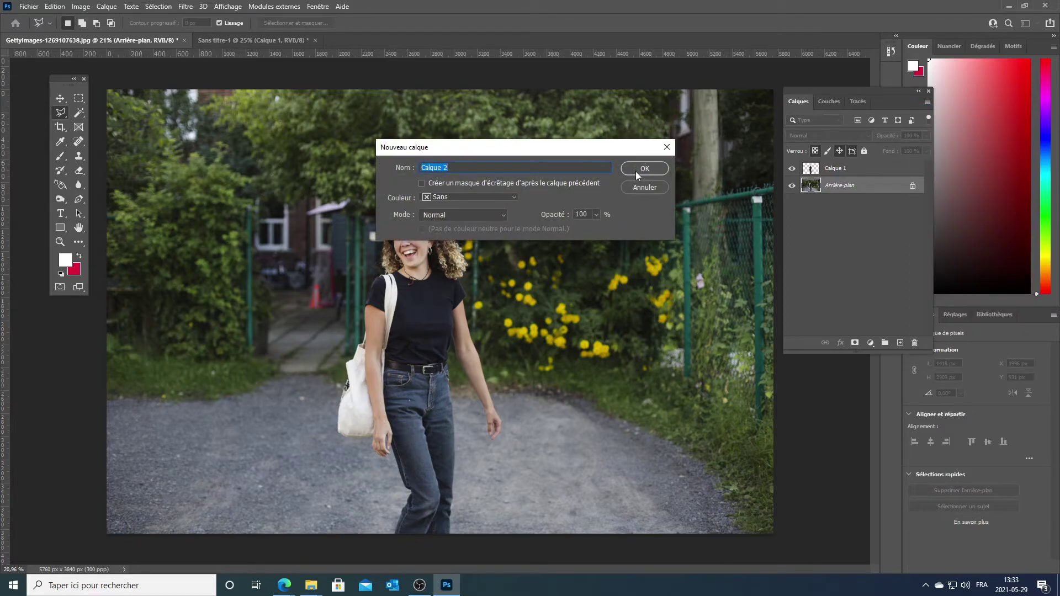
text(fond bleu)
click(637, 172)
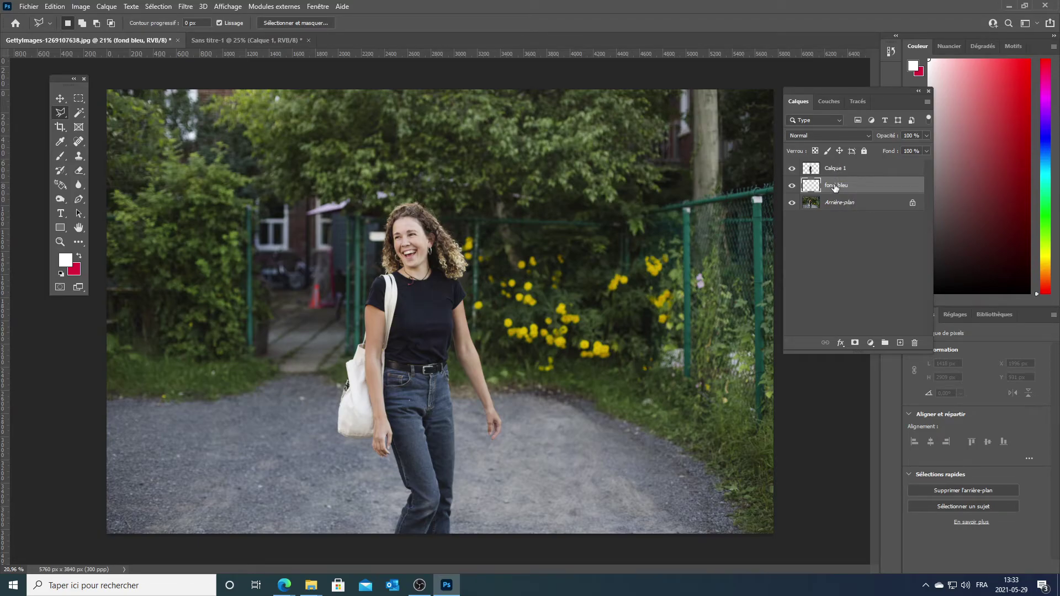
click(844, 202)
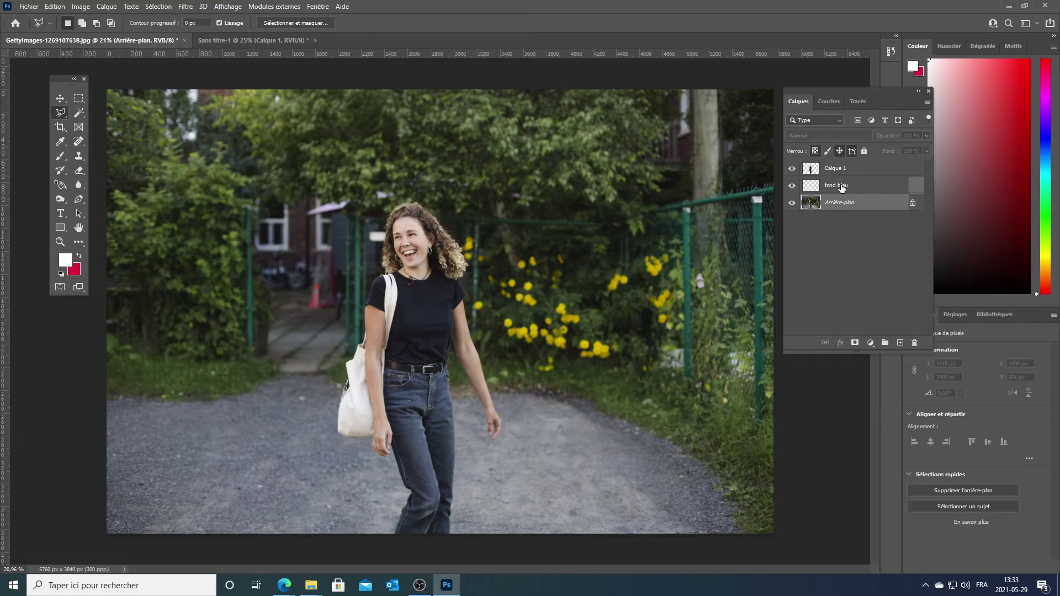
click(841, 188)
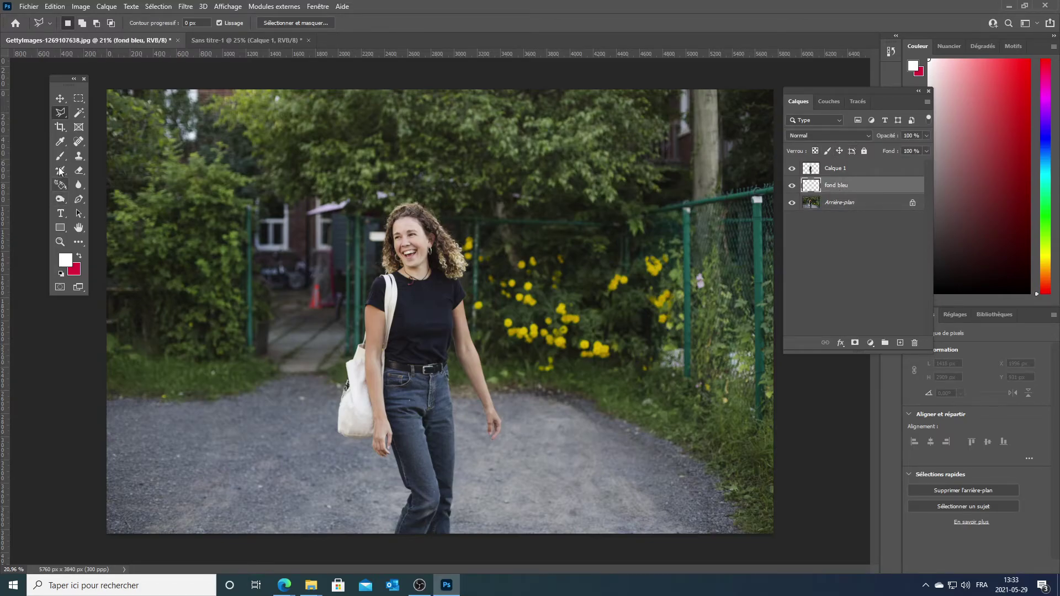
Step: Sample the jeans' blue-grey with the Eyedropper and fill fond bleu with that foreground colour
click(60, 141)
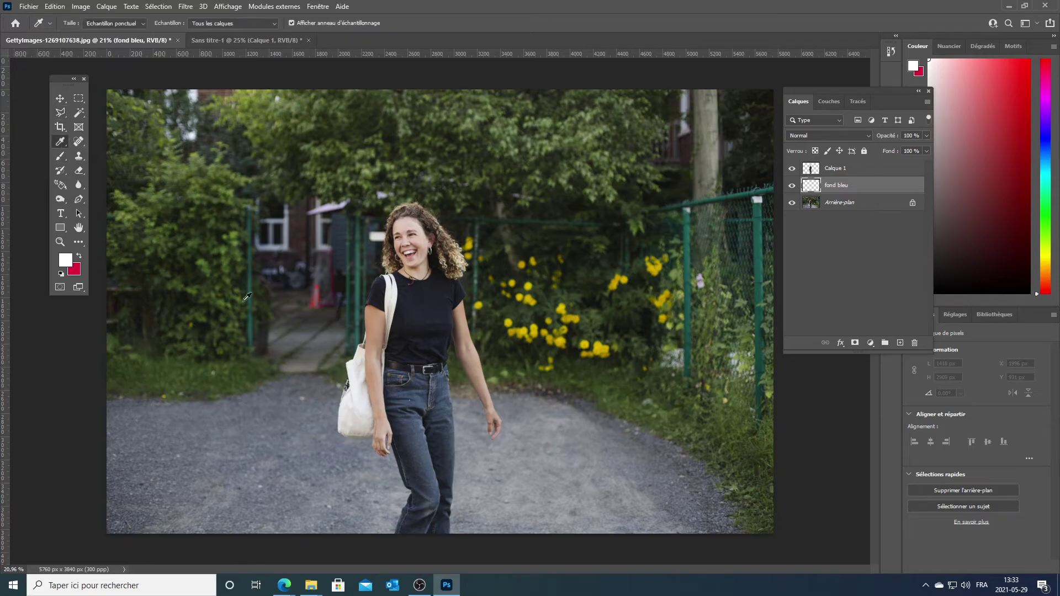
click(424, 393)
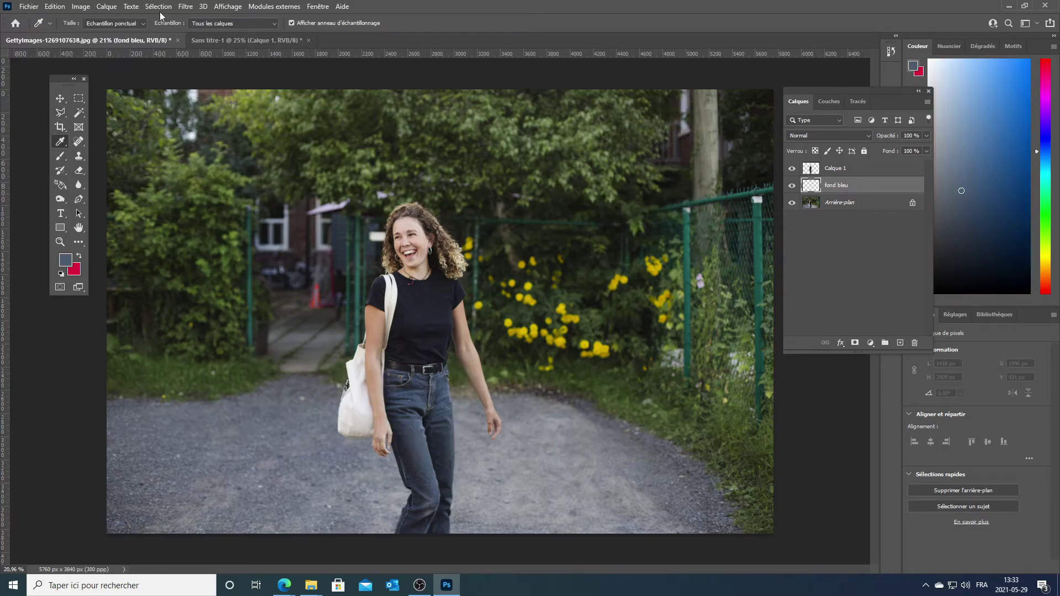
click(51, 8)
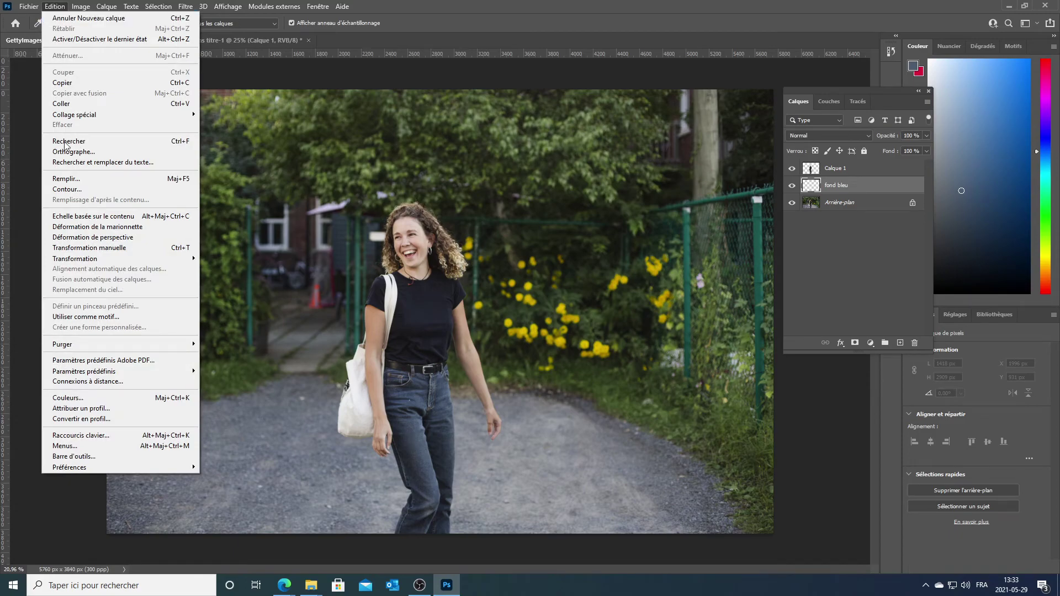
click(76, 179)
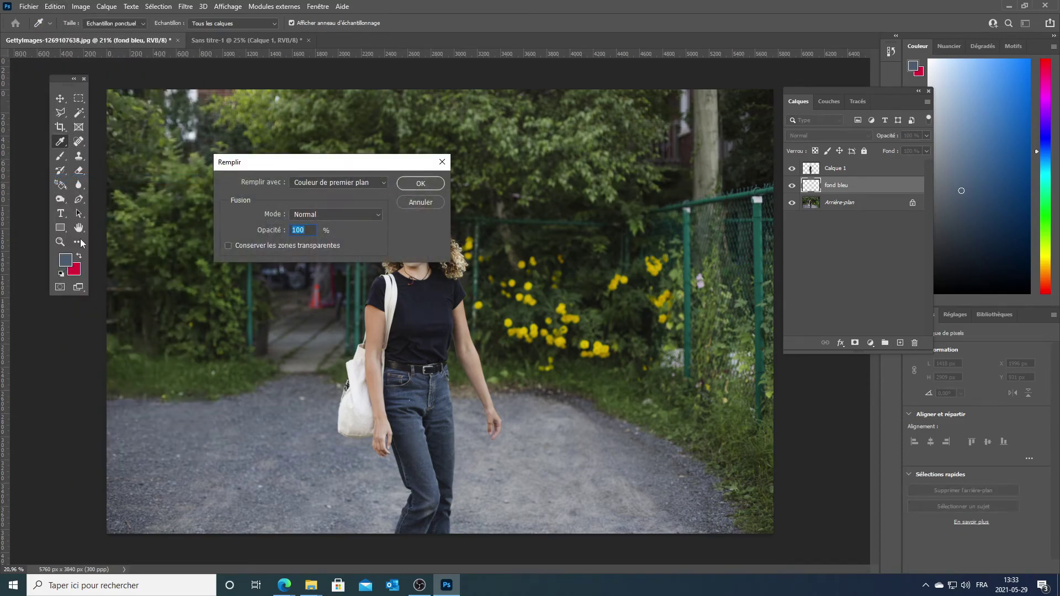
click(366, 183)
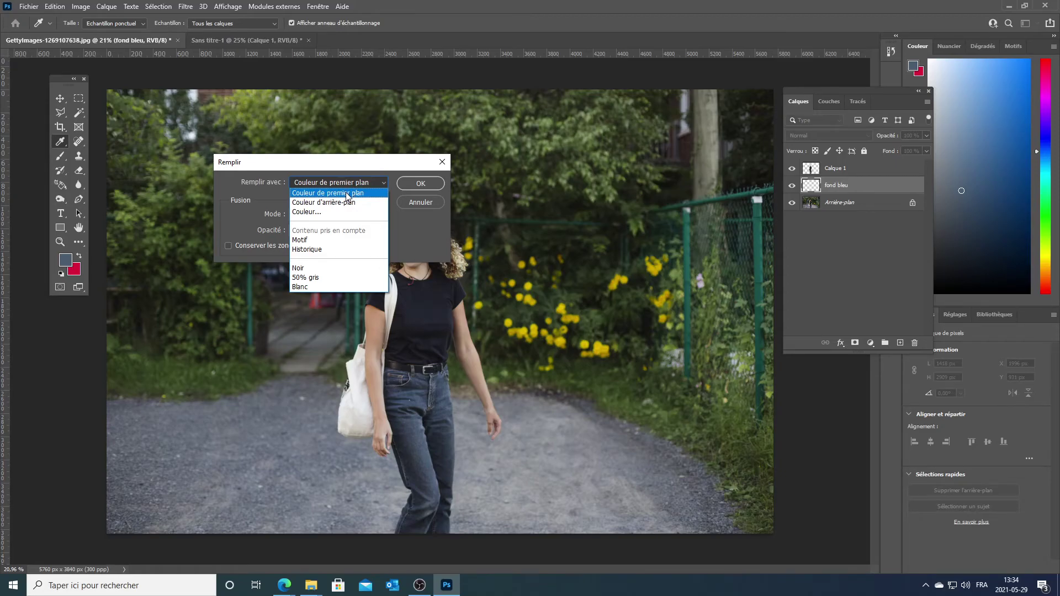
click(345, 192)
click(436, 183)
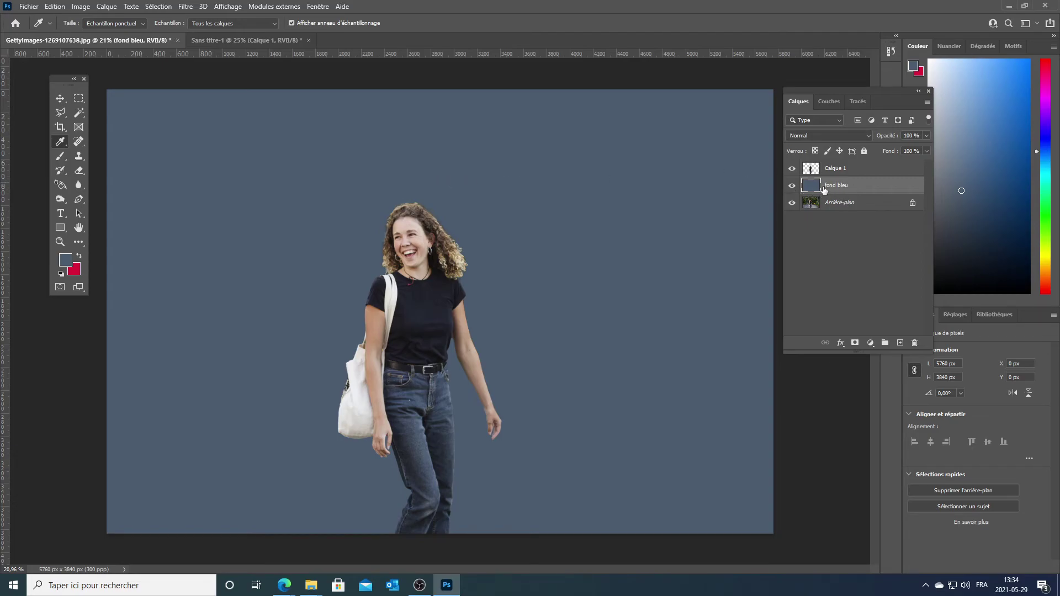
click(59, 99)
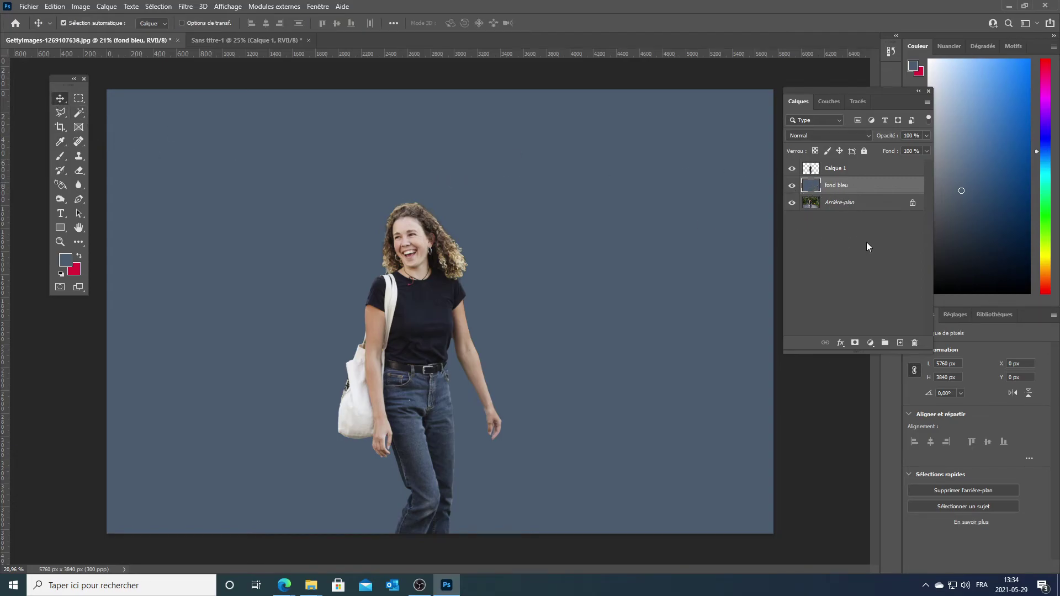
Step: Drag the woman on Calque 1 over to the left side of the slate-blue backdrop
click(836, 172)
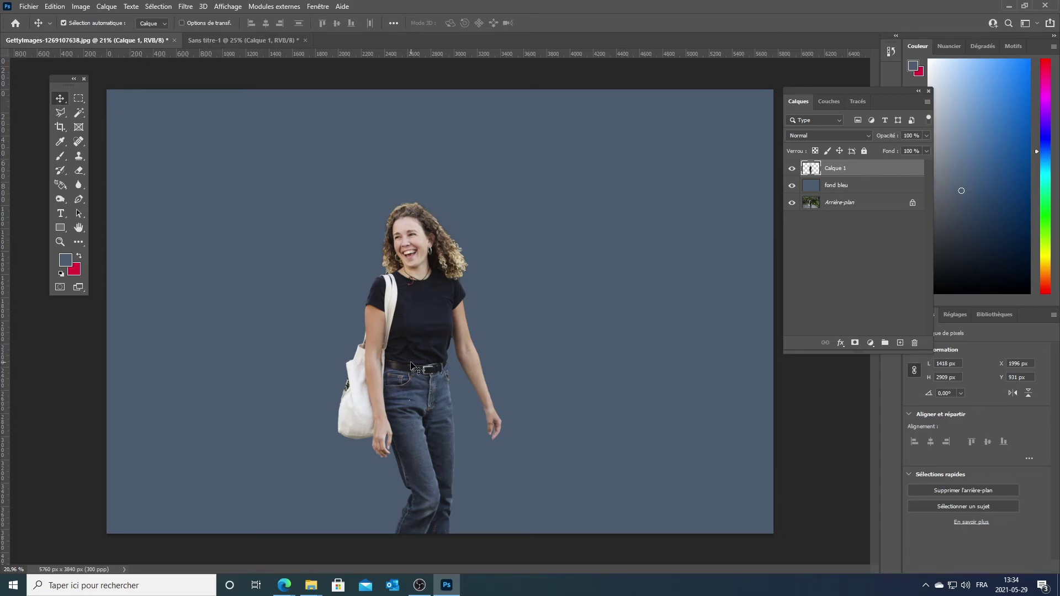
drag(411, 364, 584, 360)
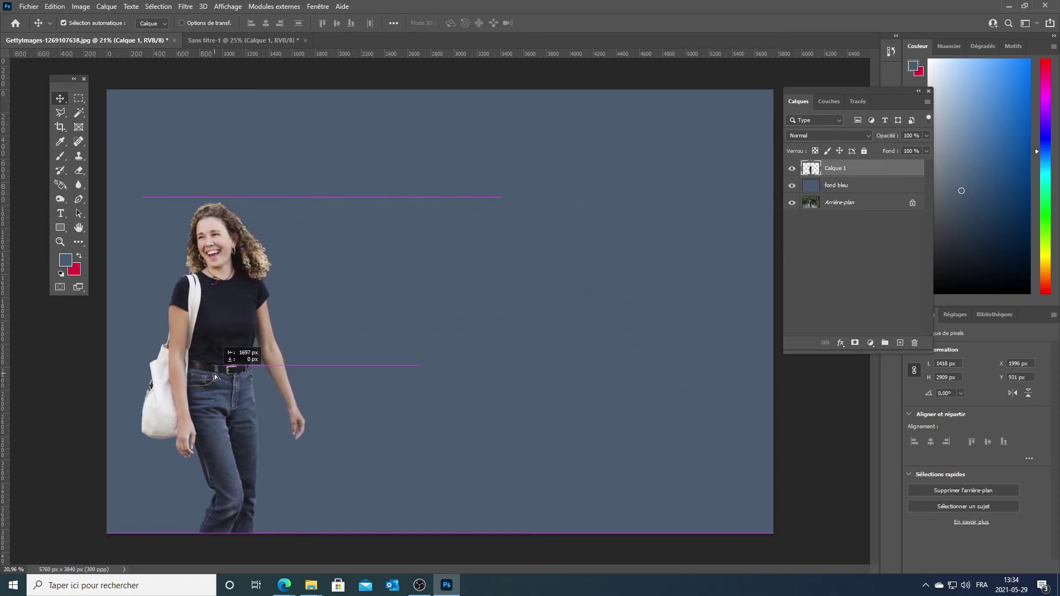
drag(584, 359, 214, 375)
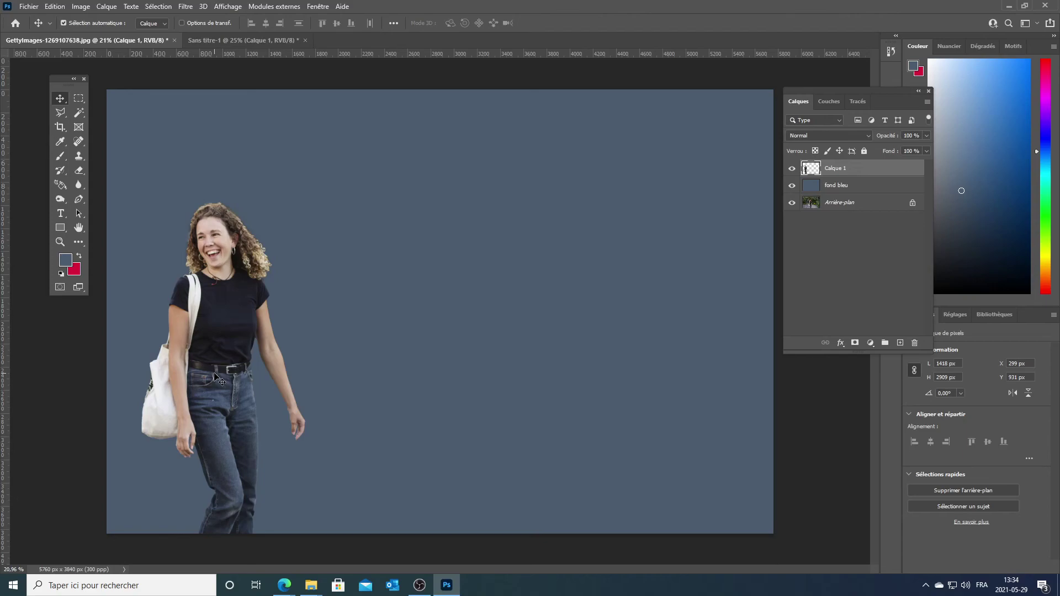